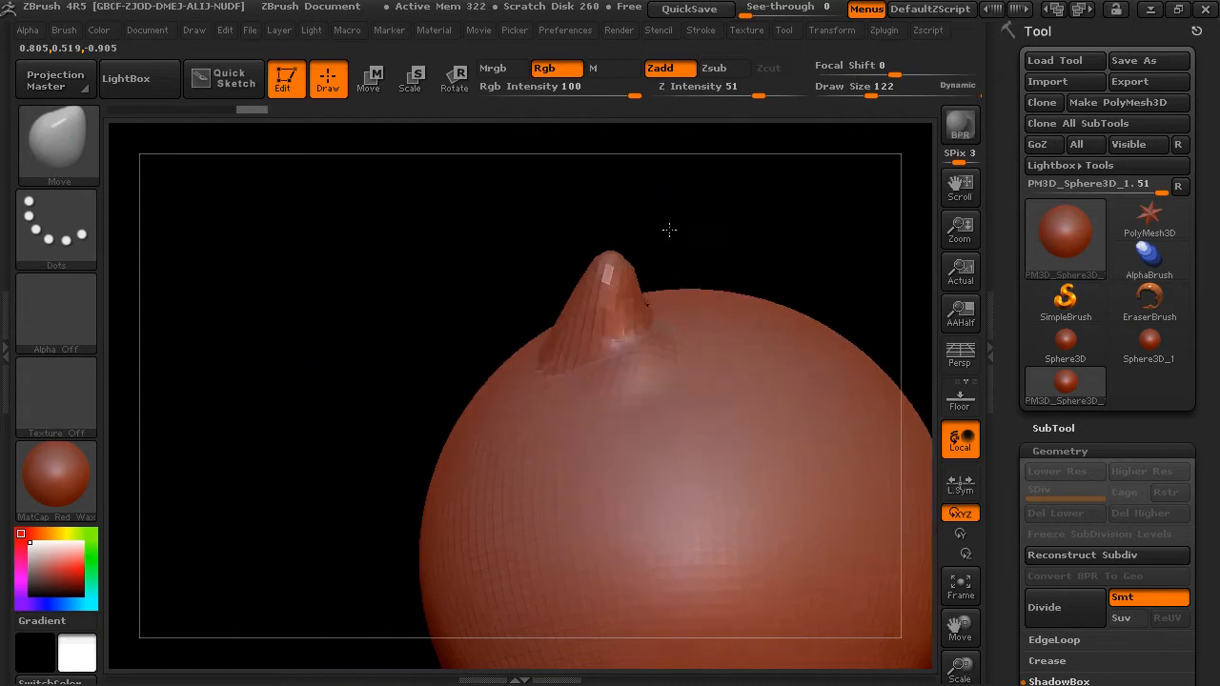
- Subdivide the sphere up to SDiv 3, stretching the spike outward with the Move brush and smoothing it
mouse_move(670, 238)
mouse_down()
mouse_move(736, 299)
mouse_move(738, 286)
mouse_move(749, 291)
mouse_up()
key(ctrl+d)
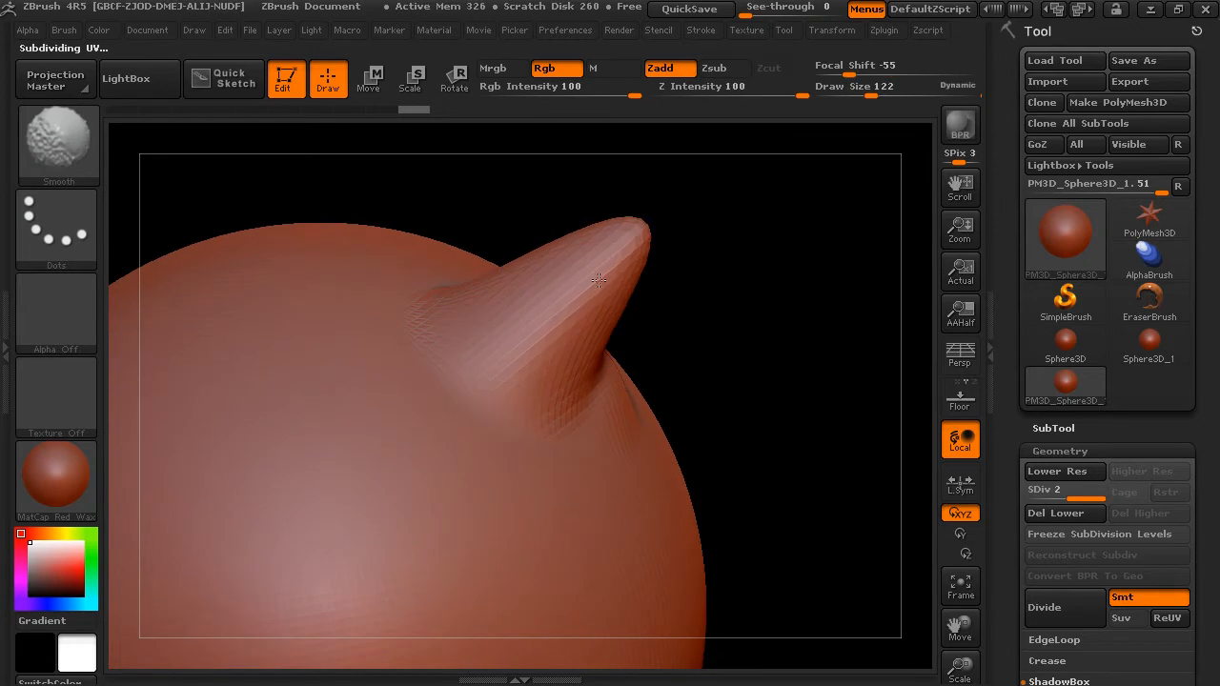
drag(626, 242, 655, 223)
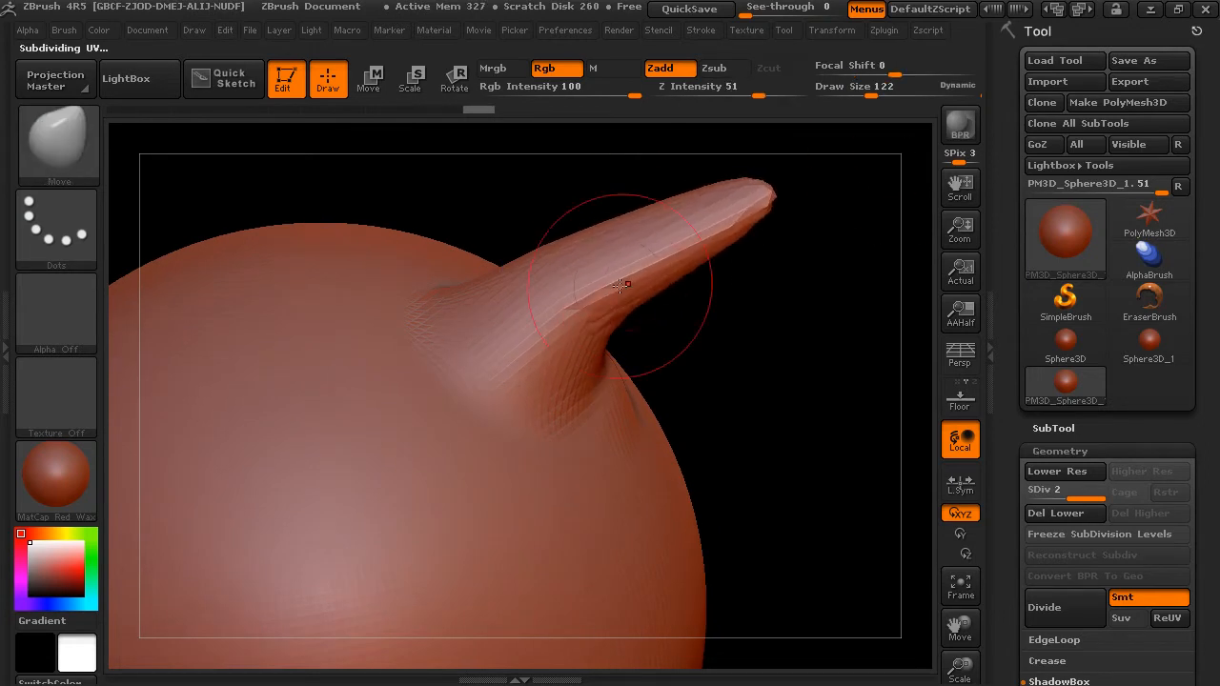
shift+drag(658, 277, 654, 259)
key(d)
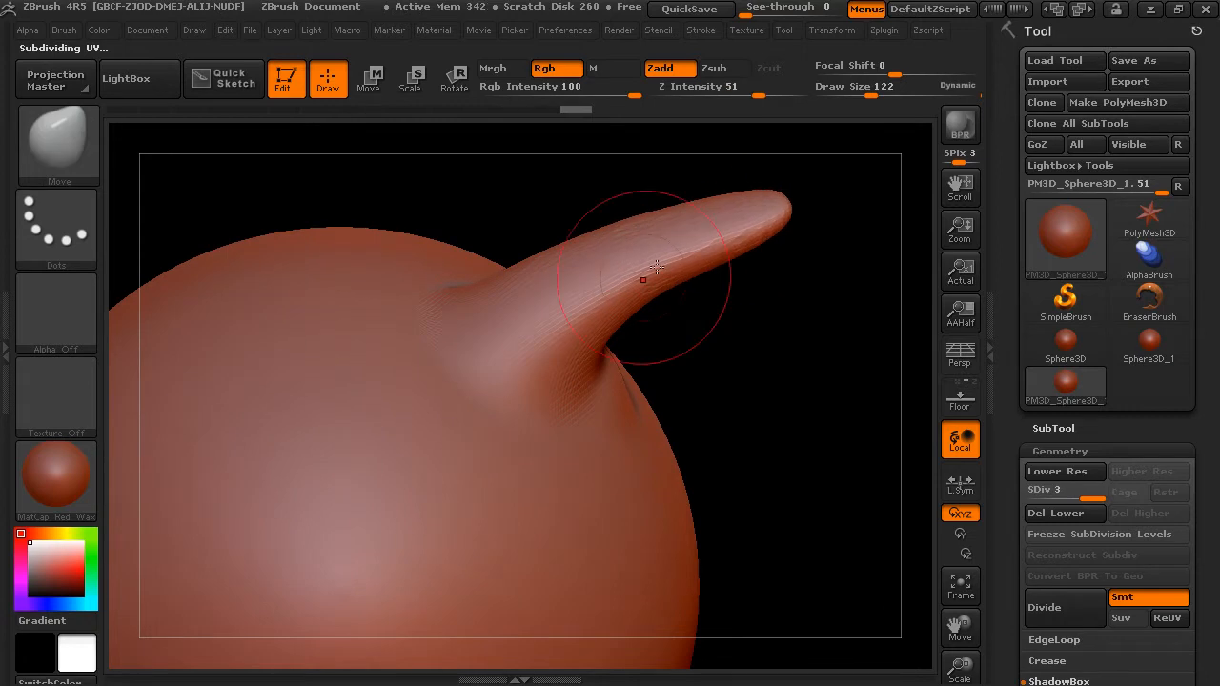
- Taper the spike's end to a point with the Smooth and Move brushes
drag(770, 308, 690, 325)
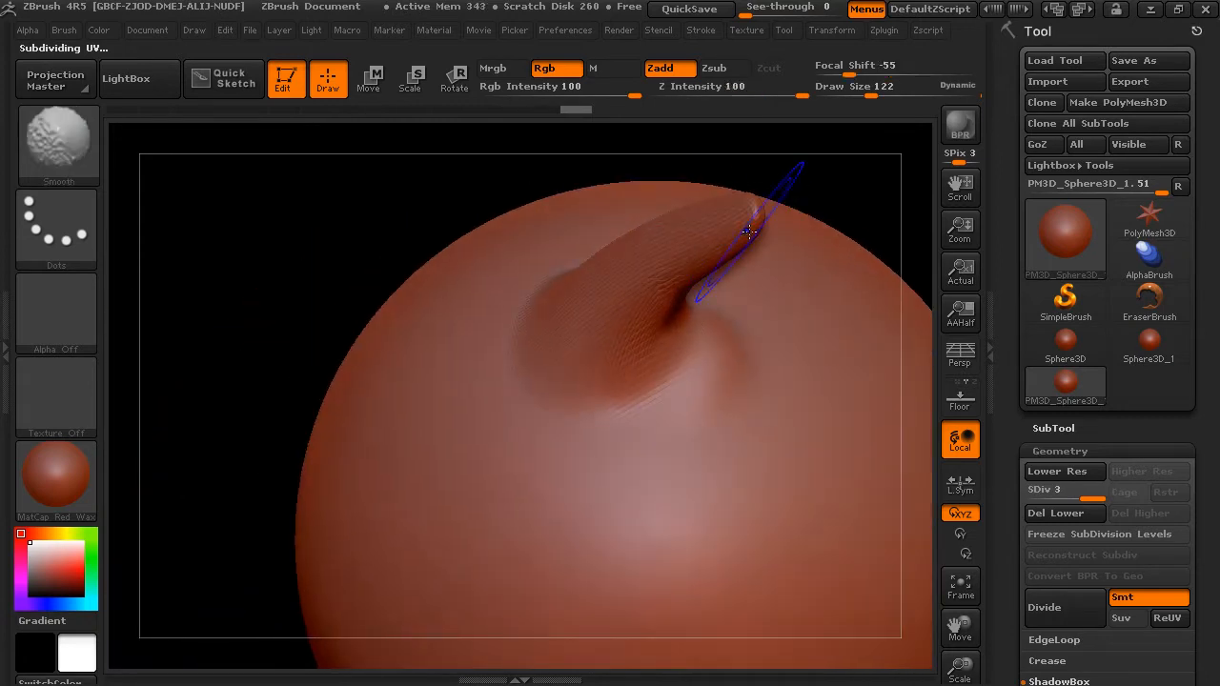
drag(853, 185, 768, 241)
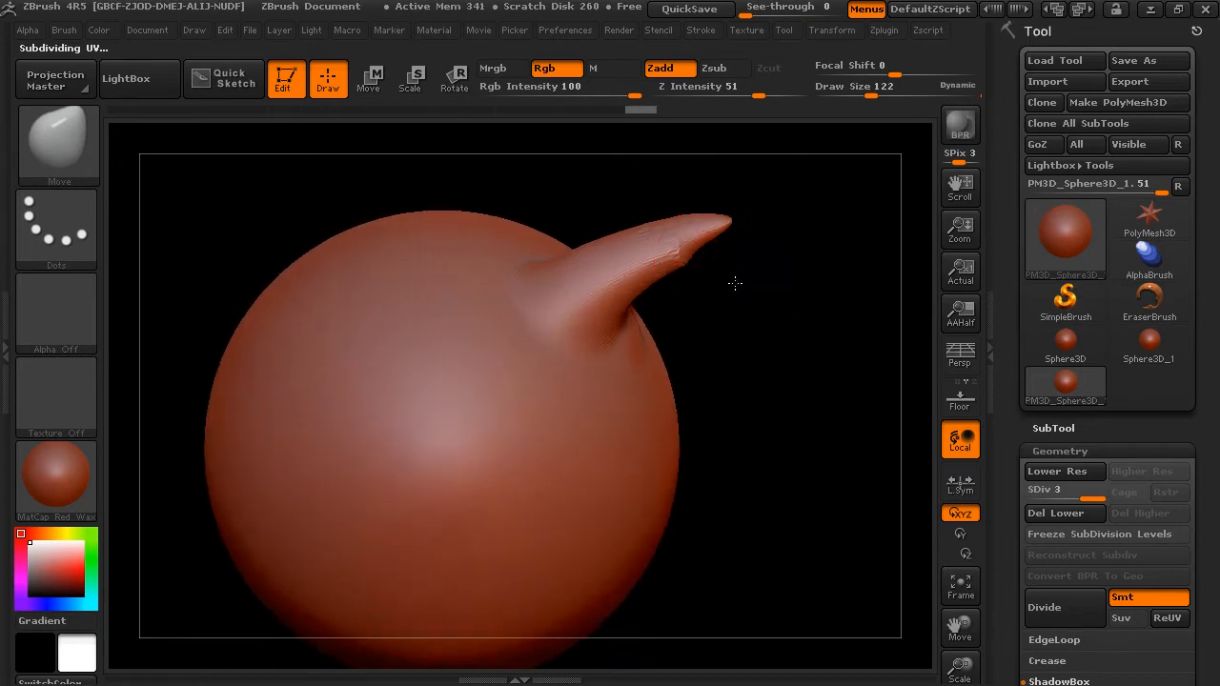
alt+drag(733, 283, 658, 229)
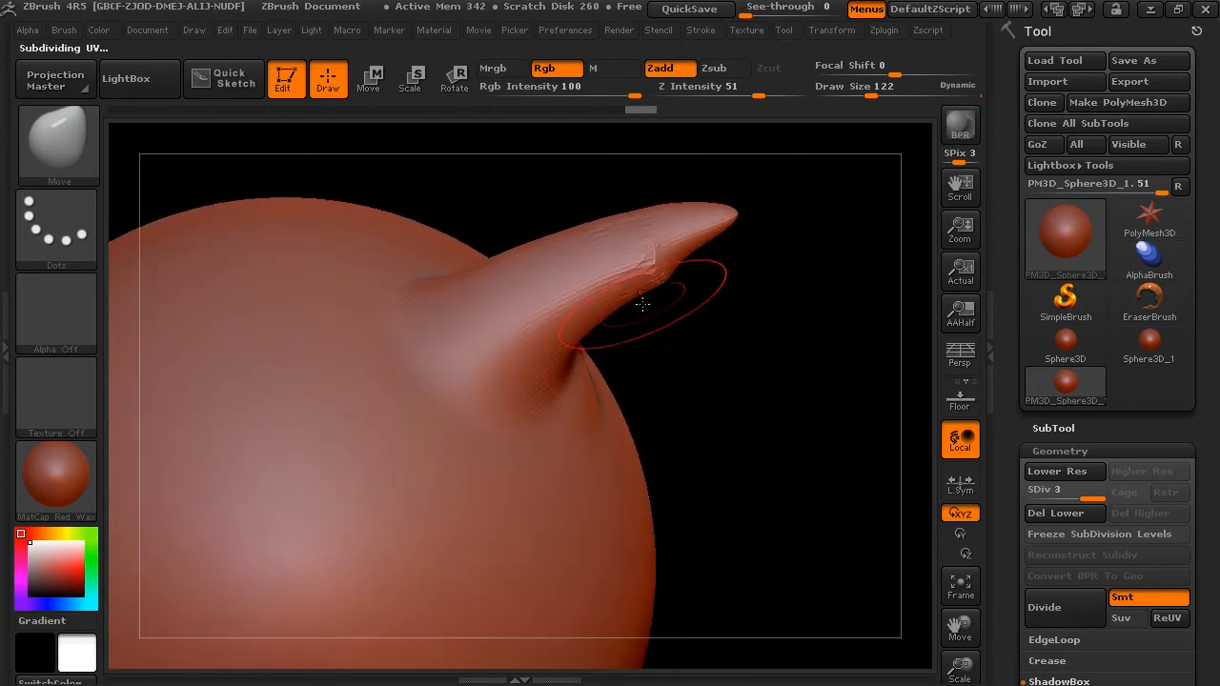
alt+drag(724, 365, 670, 307)
drag(749, 327, 774, 316)
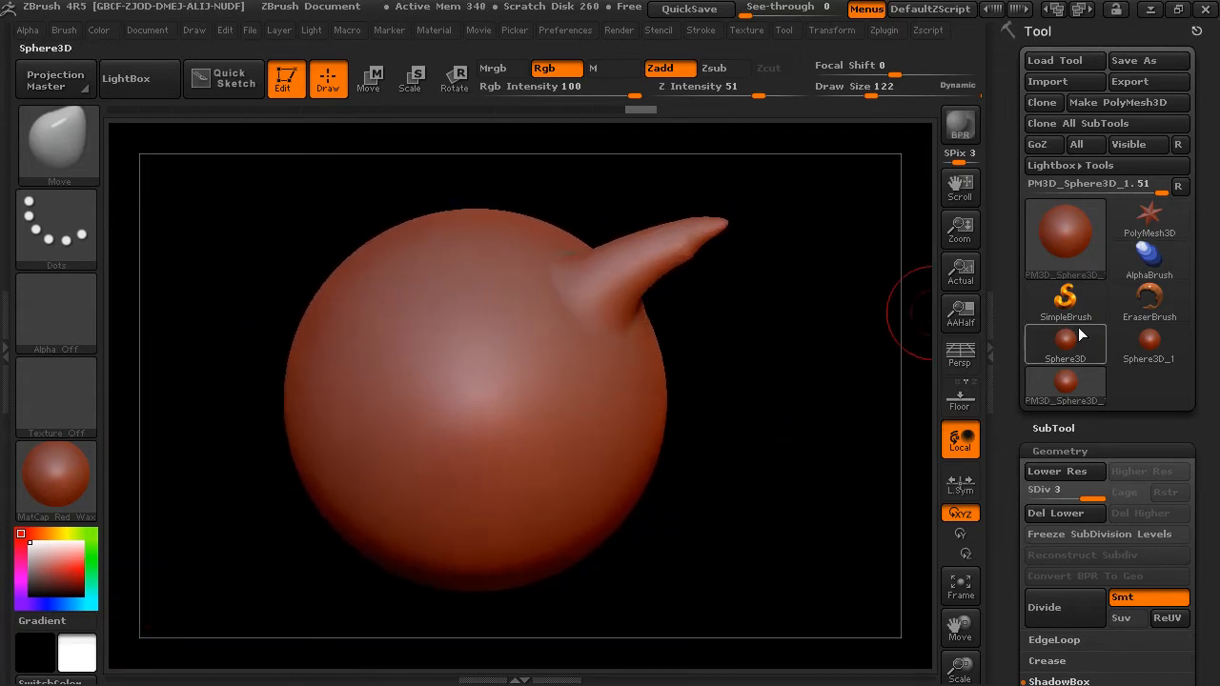
- Convert the Sphere3D_1 tool to a PolyMesh3D and activate DynaMesh at resolution 256
click(1154, 343)
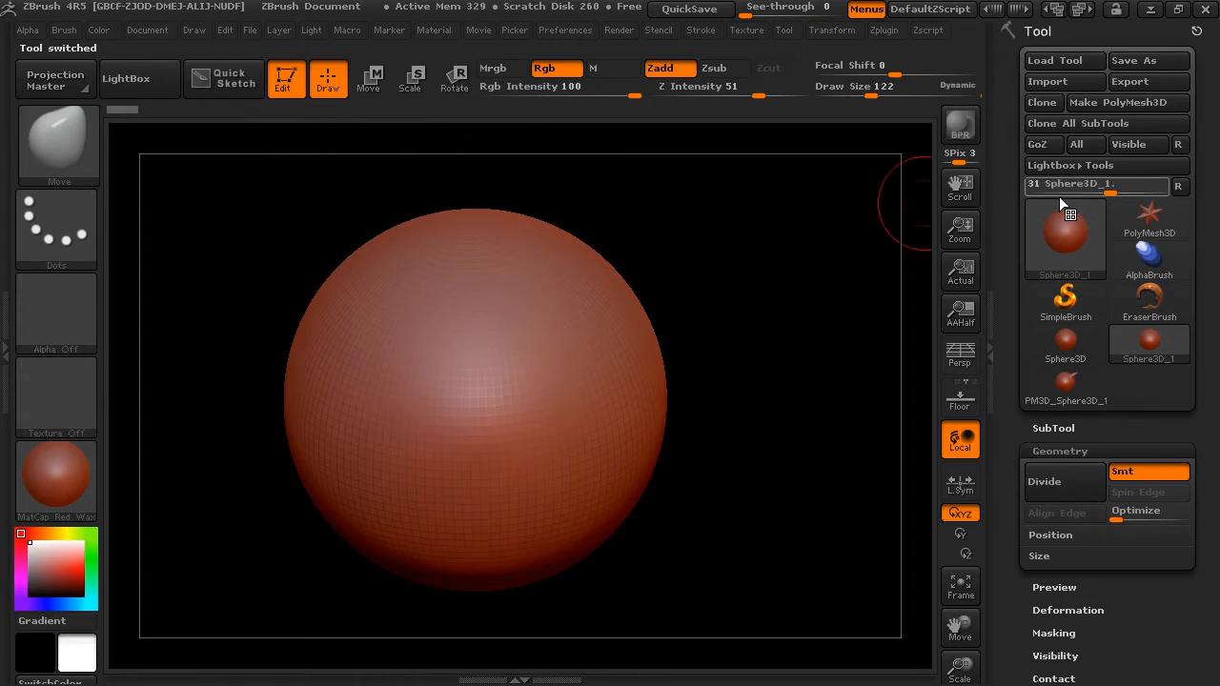
click(1106, 103)
drag(1008, 417, 1020, 278)
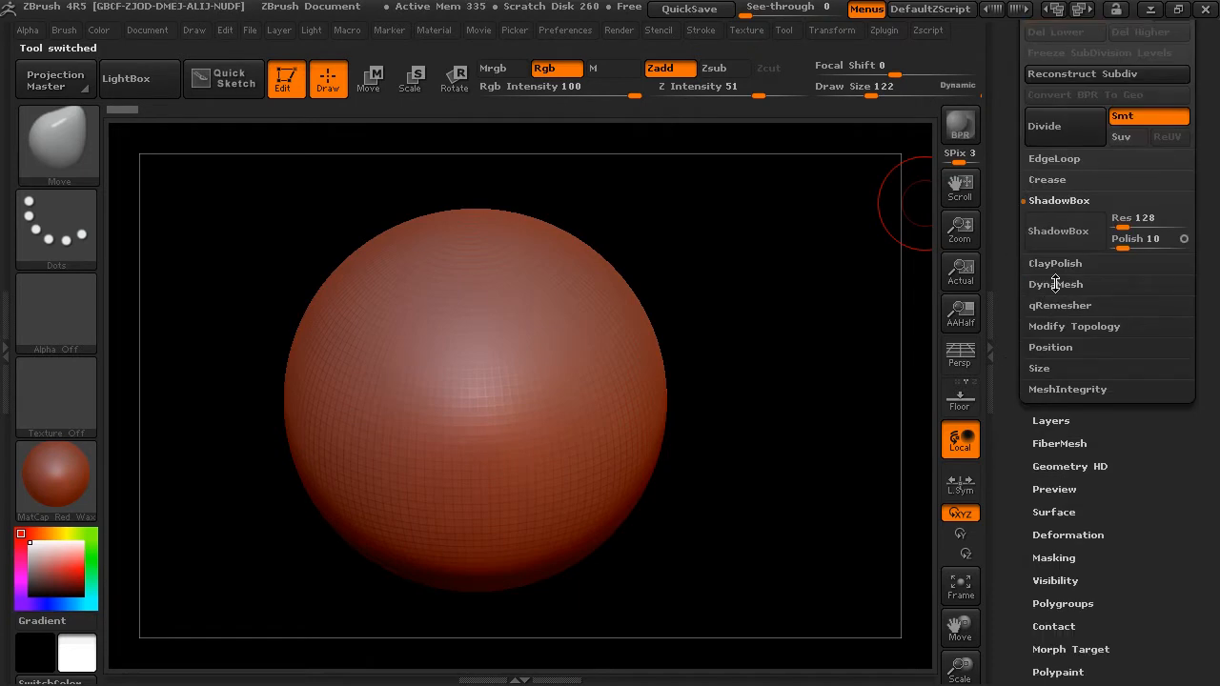
click(1055, 285)
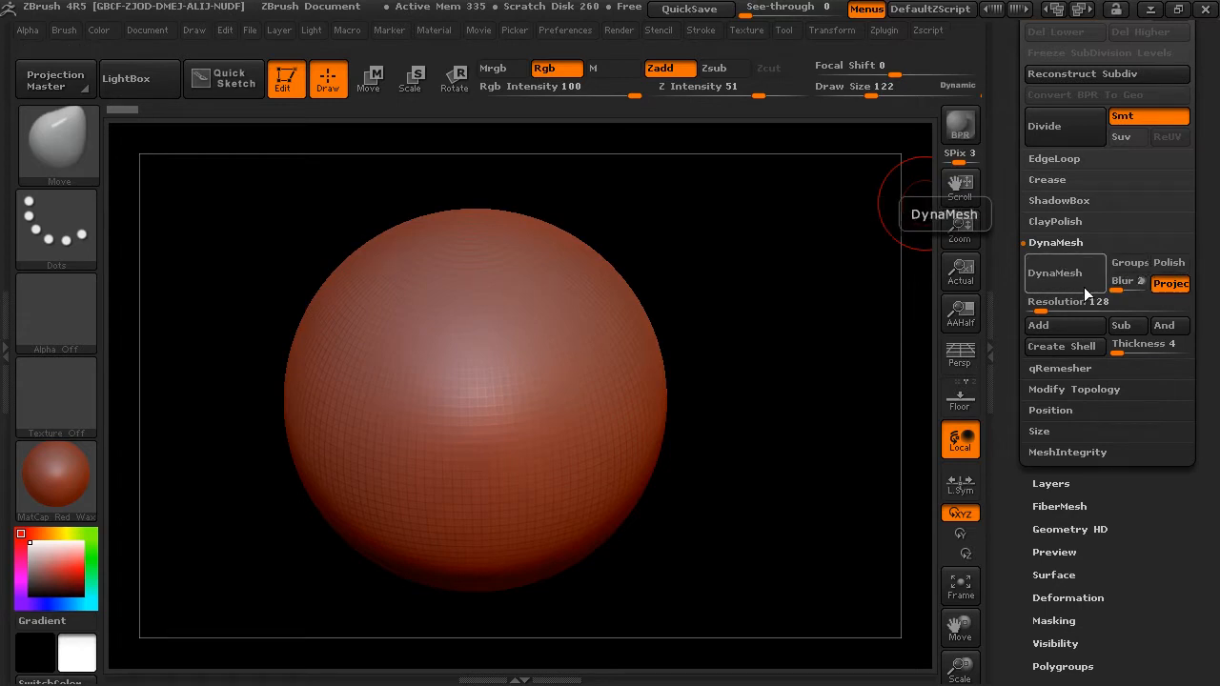
click(1049, 301)
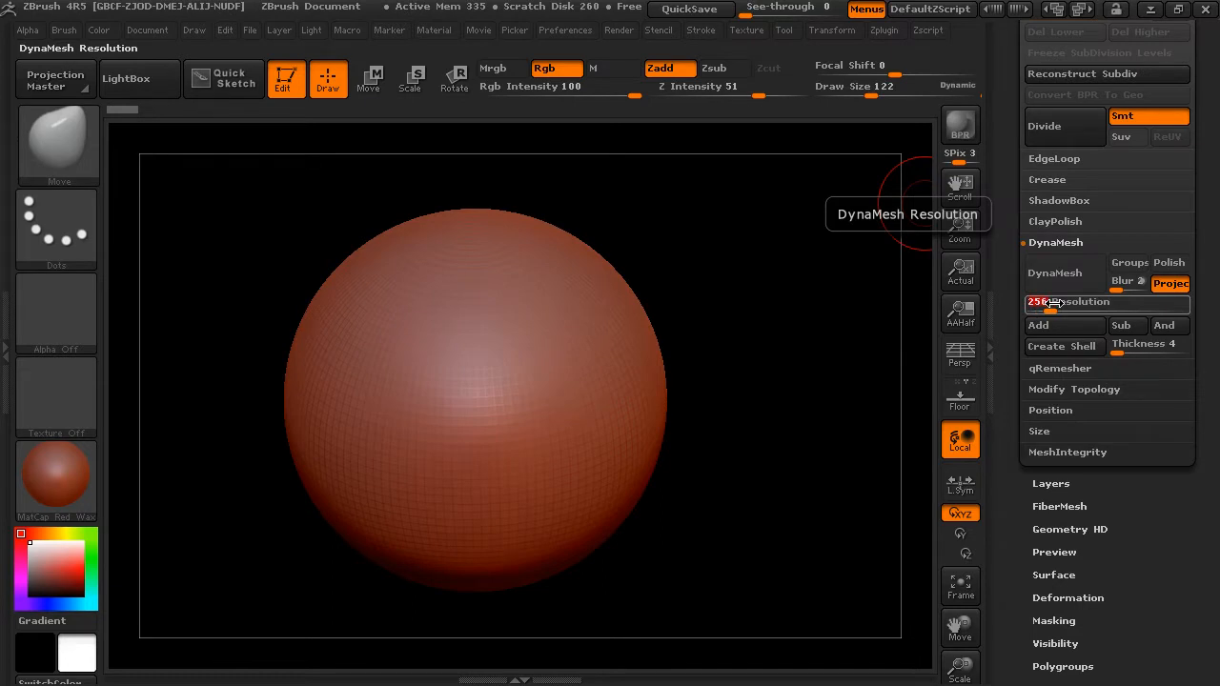
key(Return)
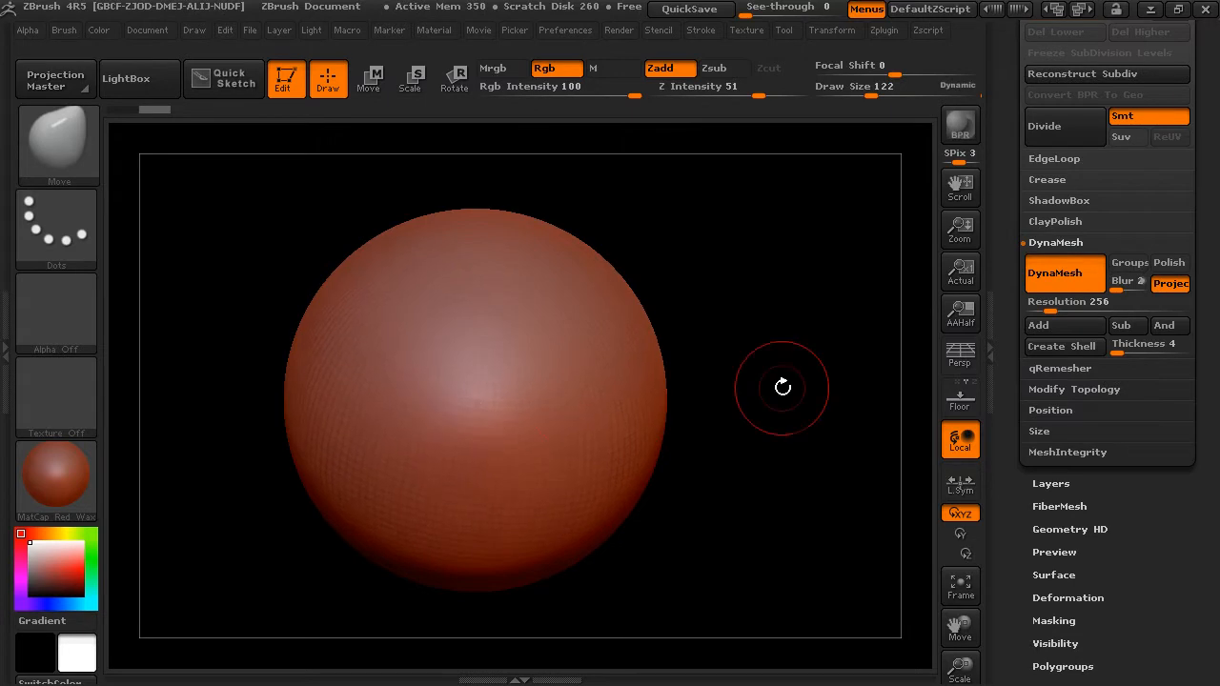
- Pull a long horn out of the sphere's upper side with the Move brush and remesh it with DynaMesh
key(shift)
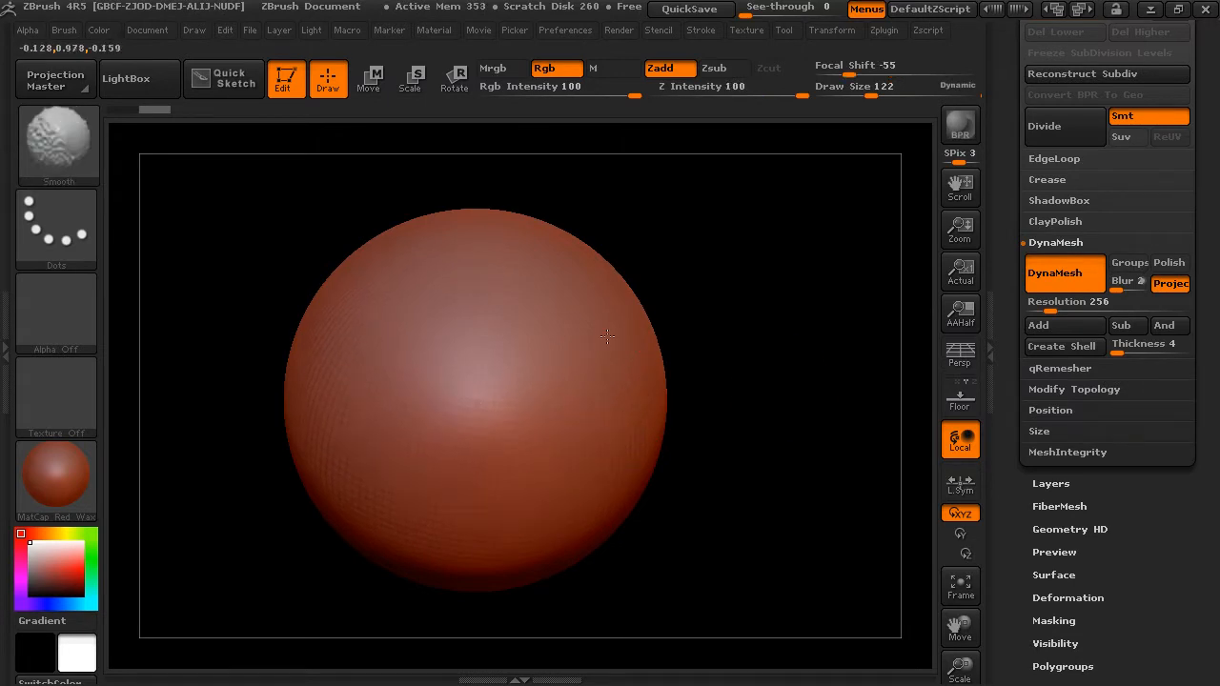
alt+drag(732, 254, 651, 277)
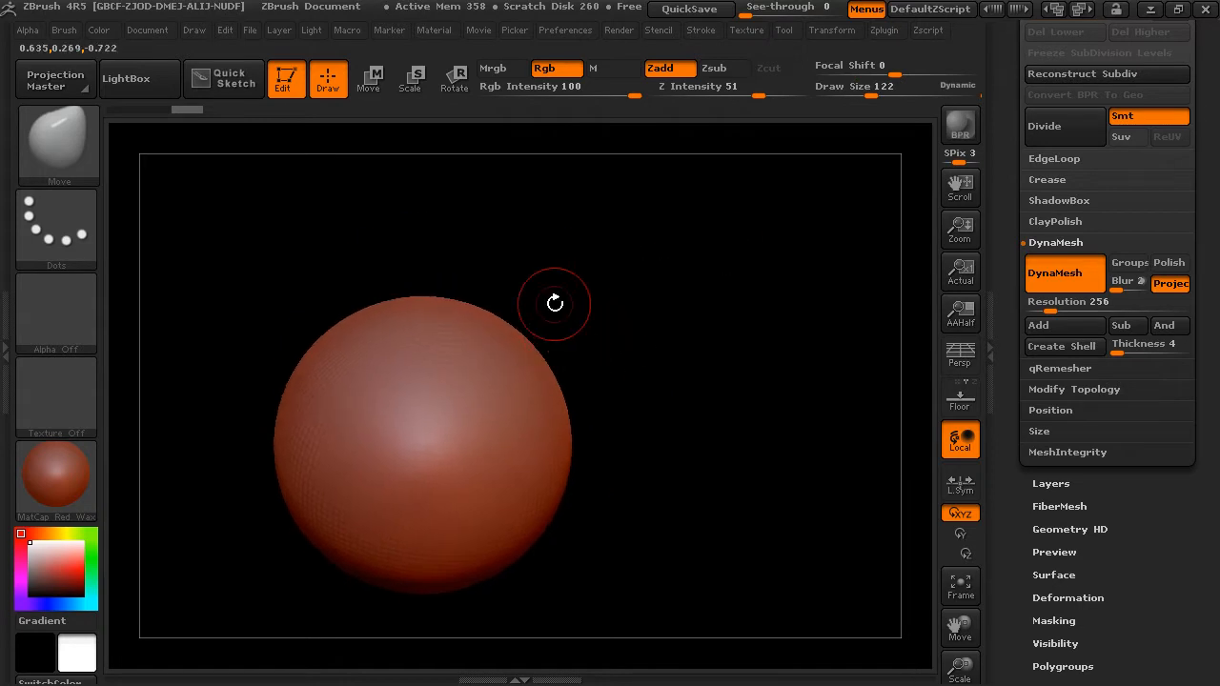
drag(575, 352, 727, 280)
mouse_move(730, 378)
alt+mouse_down()
mouse_move(853, 438)
mouse_move(746, 281)
mouse_move(768, 327)
mouse_move(795, 318)
mouse_move(810, 453)
alt+mouse_up()
key(ctrl)
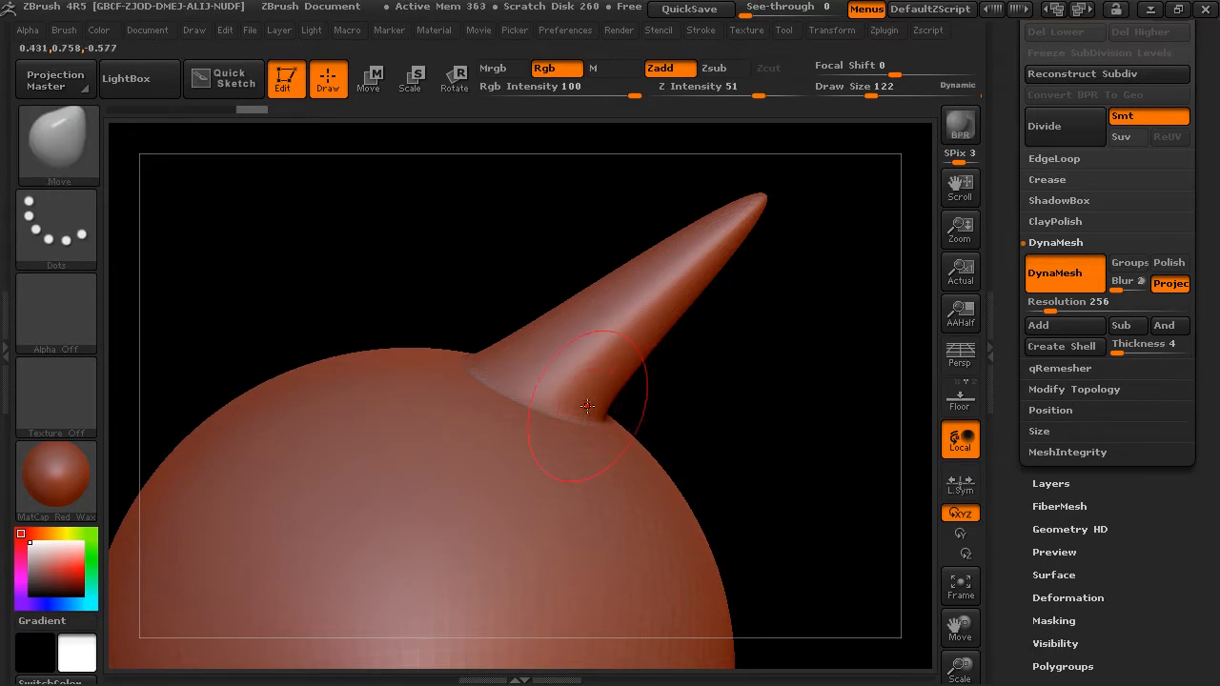
- Smooth the horn and the crease where its base meets the sphere
mouse_move(740, 368)
mouse_down()
mouse_move(709, 365)
mouse_move(696, 325)
mouse_move(673, 325)
mouse_move(792, 327)
mouse_move(824, 358)
mouse_move(817, 373)
mouse_up()
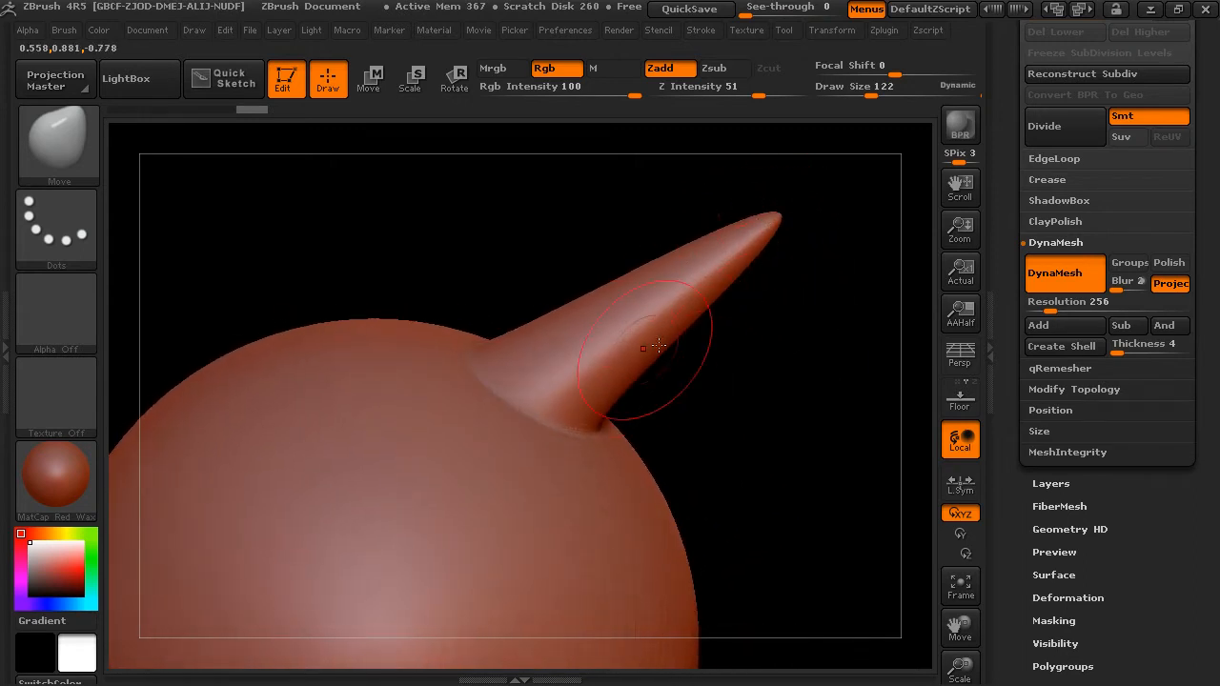
key(shift)
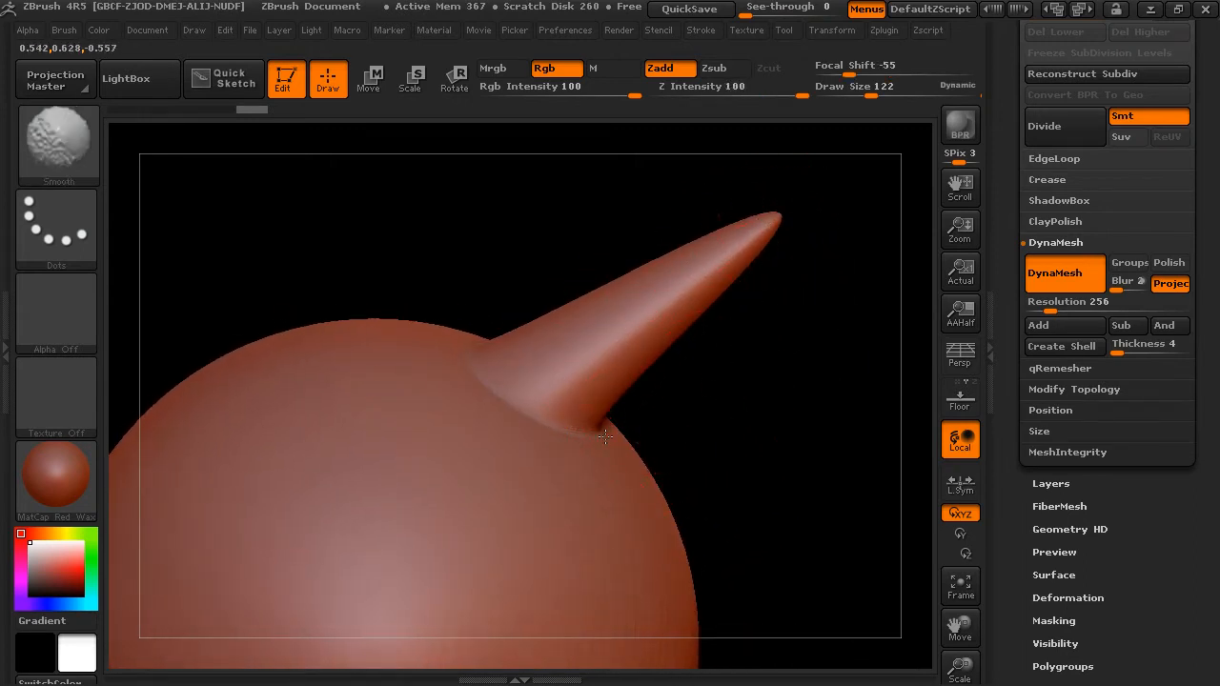
drag(686, 412, 626, 402)
key(shift)
- Pull a thin curved tendril out of the top of the sphere with the SnakeHook brush
mouse_move(757, 291)
mouse_down()
mouse_move(865, 272)
mouse_move(830, 387)
mouse_move(353, 240)
mouse_up()
click(91, 162)
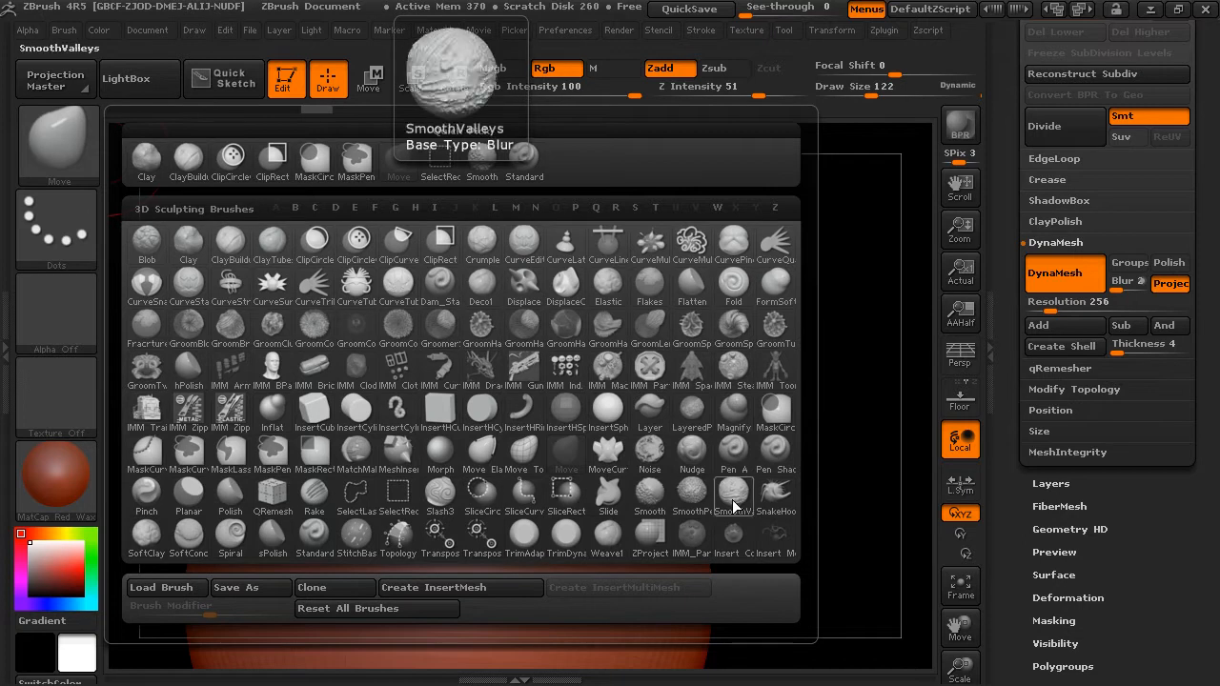
click(776, 494)
drag(754, 395, 706, 329)
drag(481, 447, 478, 405)
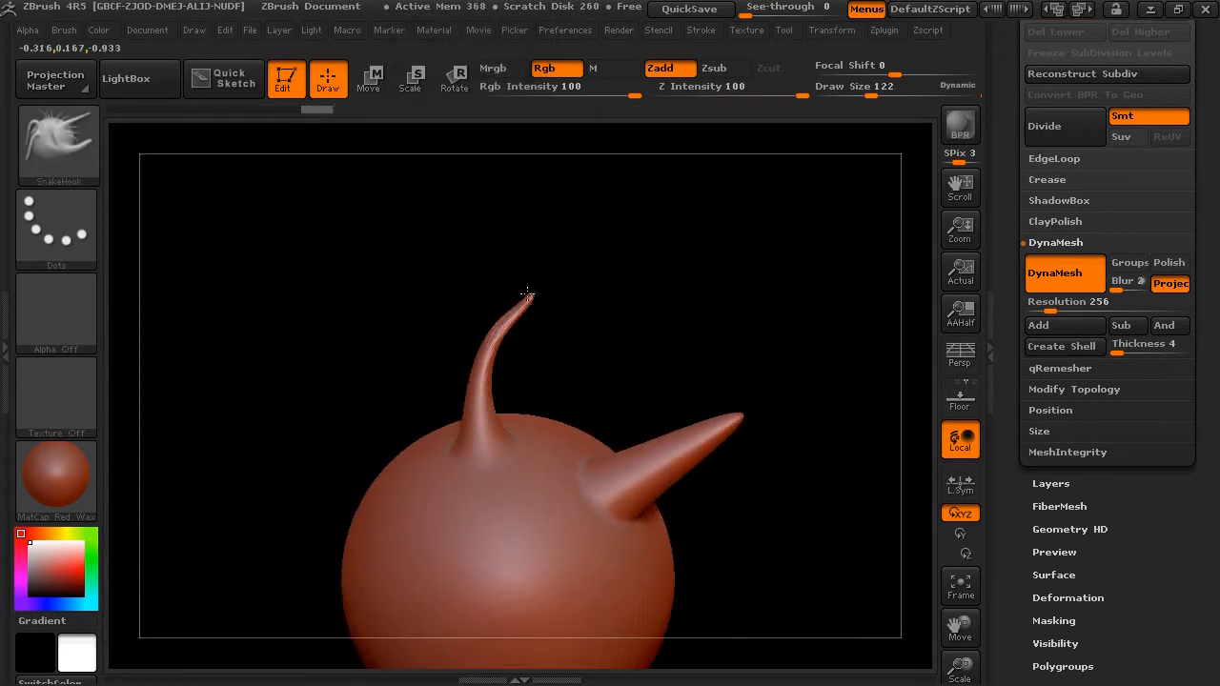
mouse_move(715, 342)
mouse_down()
mouse_move(752, 340)
mouse_move(682, 349)
mouse_move(676, 428)
mouse_move(728, 435)
mouse_up()
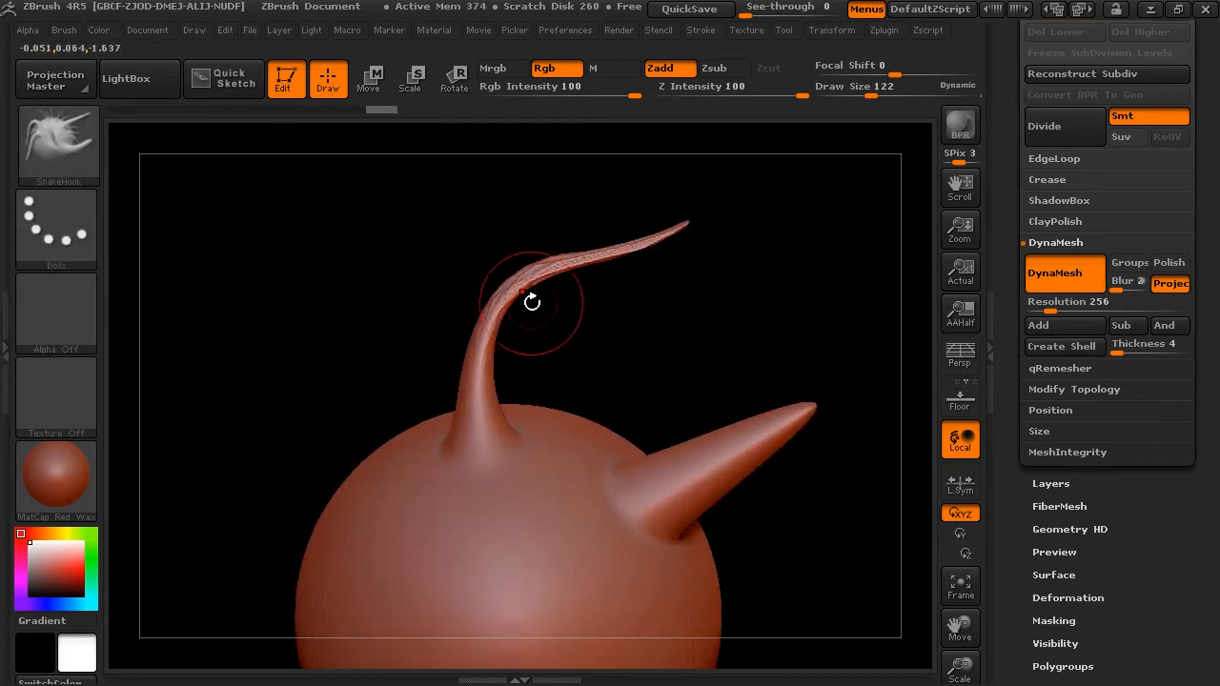
- Smooth the tendril and update the DynaMesh to even out its stretched polygons
key(shift)
mouse_move(613, 327)
mouse_down()
mouse_move(763, 349)
mouse_move(649, 367)
mouse_up()
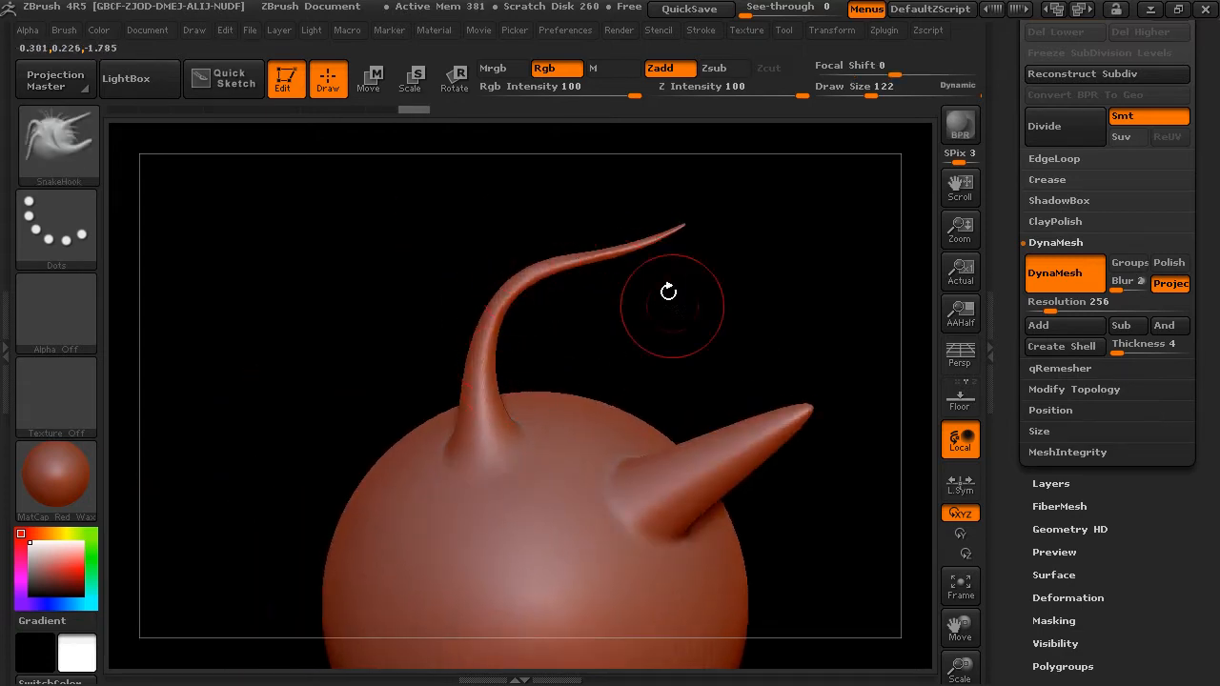
key(ctrl)
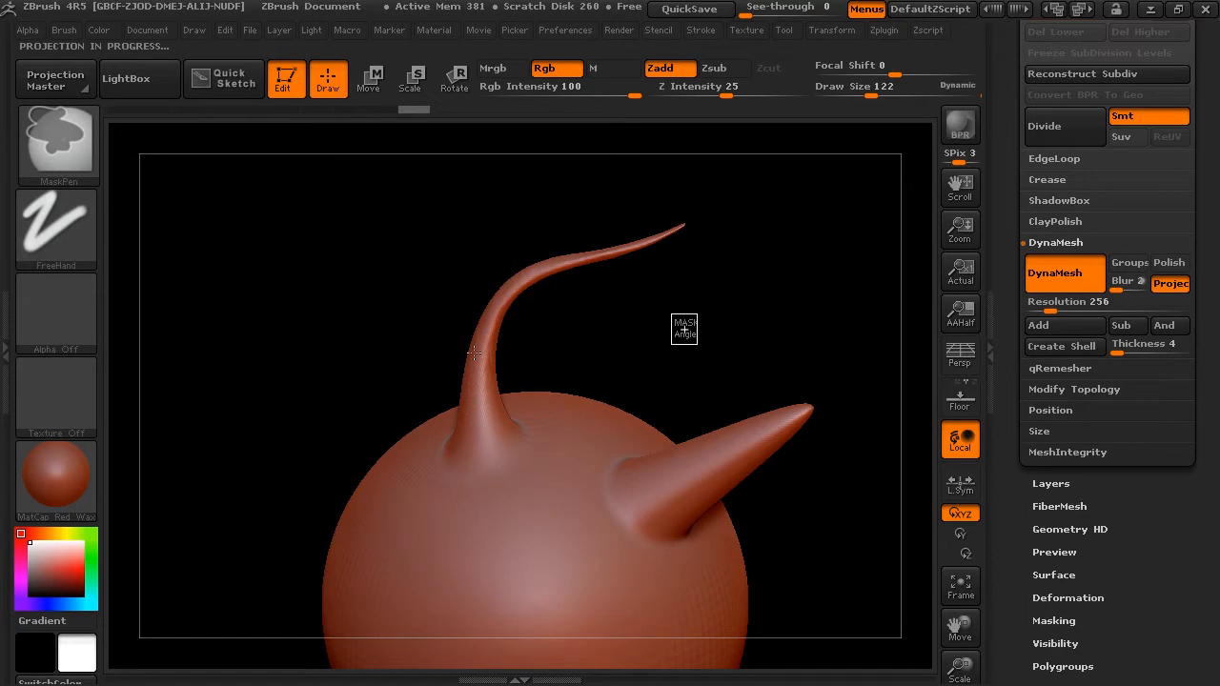
mouse_move(629, 324)
mouse_down()
mouse_move(725, 332)
mouse_move(633, 343)
mouse_up()
- Cut the bottom of the sphere flat with a clip brush and remesh the result with DynaMesh
mouse_move(703, 430)
alt+mouse_down()
mouse_move(718, 438)
mouse_move(654, 378)
mouse_move(513, 452)
alt+mouse_up()
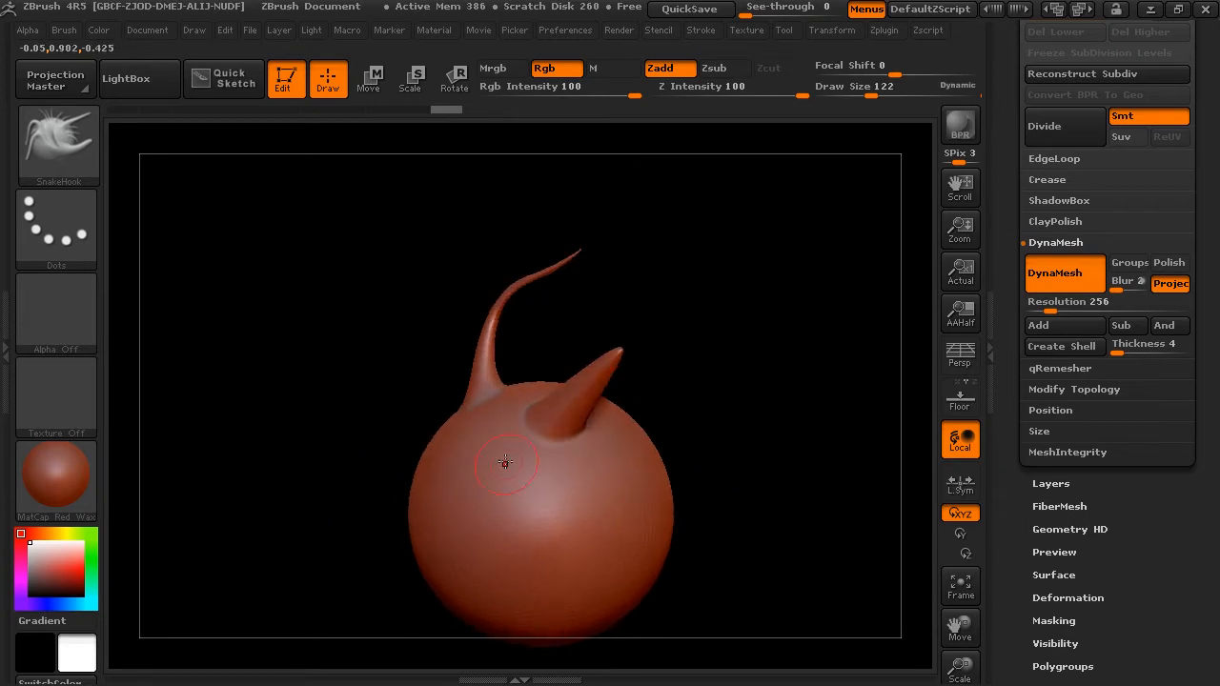
mouse_move(735, 411)
mouse_down()
mouse_move(757, 423)
mouse_move(785, 295)
mouse_move(823, 346)
mouse_up()
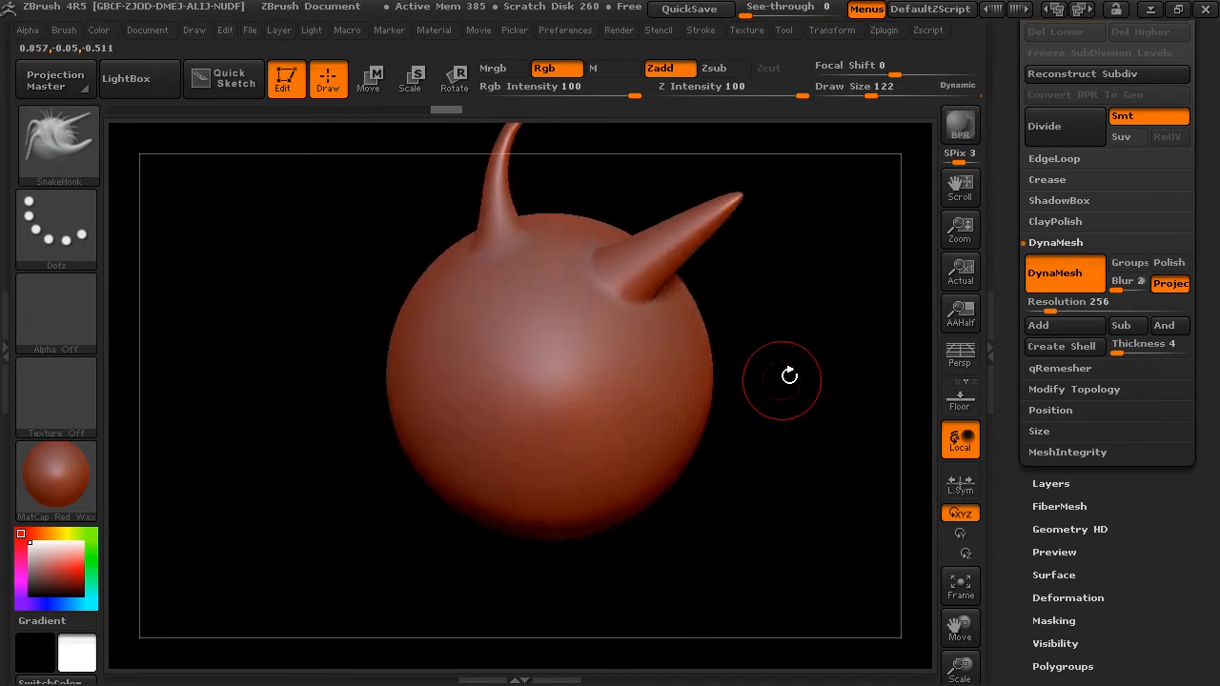
drag(719, 237, 729, 382)
drag(707, 461, 776, 359)
click(68, 168)
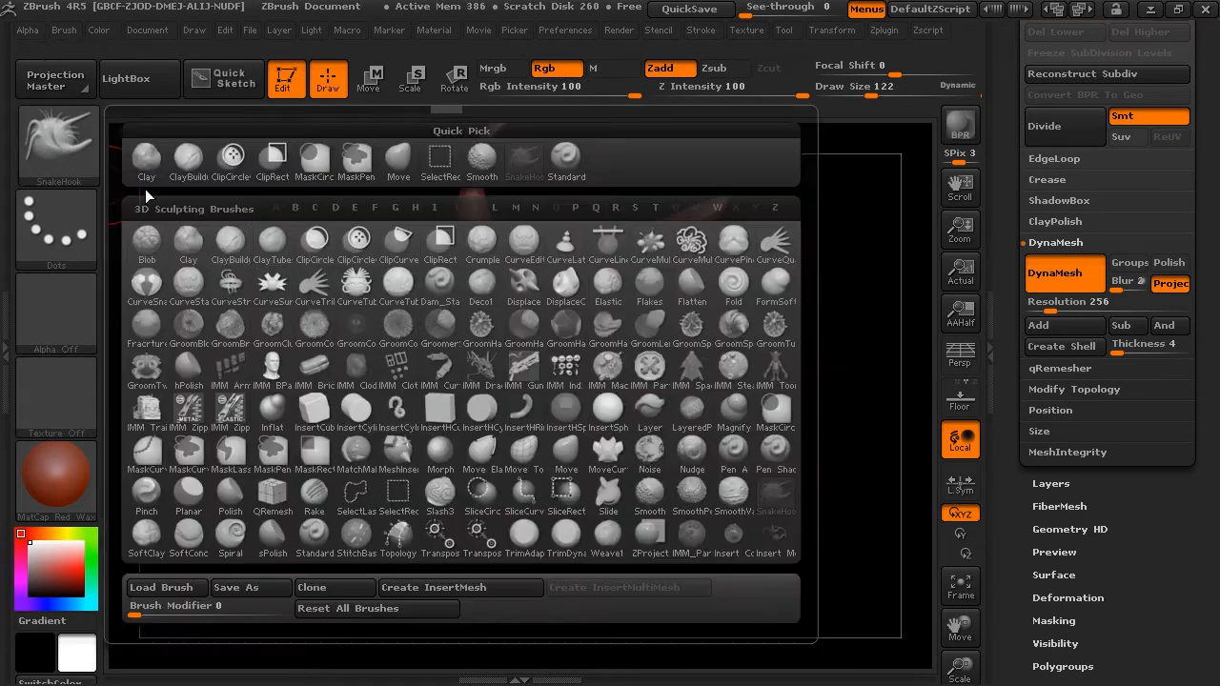
key(ctrl+shift)
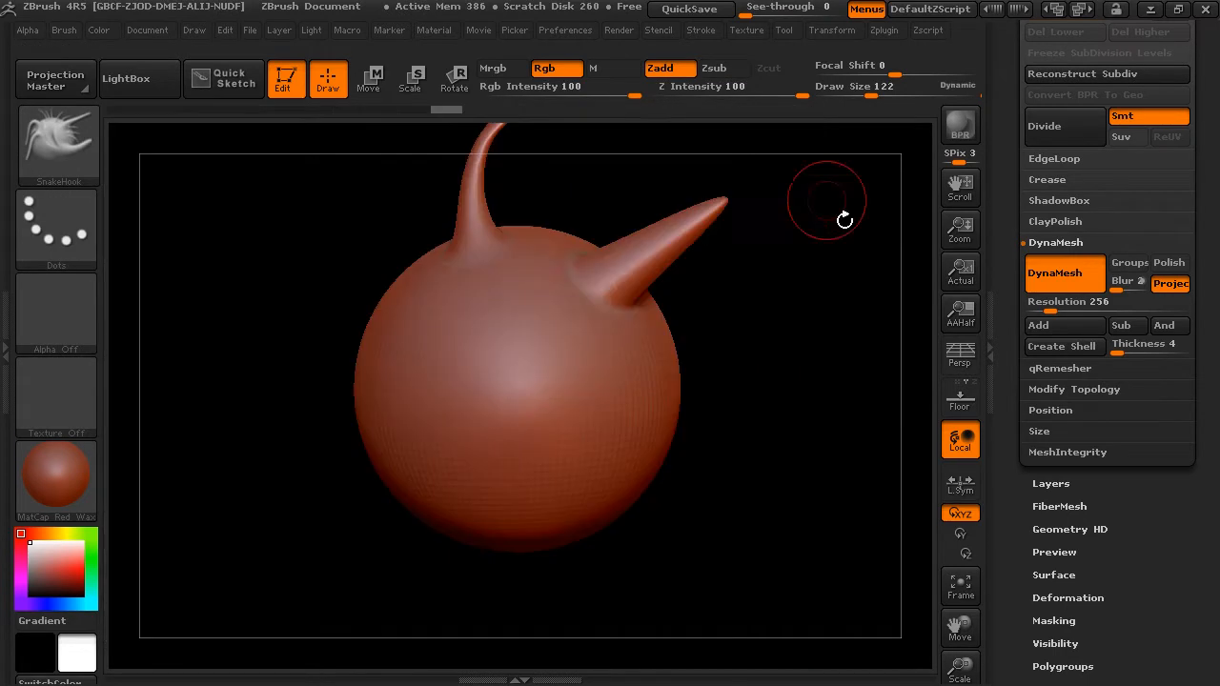
key(ctrl+shift)
mouse_move(734, 350)
alt+mouse_down()
mouse_move(741, 435)
mouse_move(735, 368)
alt+mouse_up()
alt+drag(696, 281, 733, 378)
mouse_move(301, 224)
ctrl+shift+mouse_down()
mouse_move(417, 279)
mouse_move(705, 534)
ctrl+shift+mouse_up()
drag(714, 469, 772, 283)
key(ctrl)
ctrl+drag(769, 369, 776, 498)
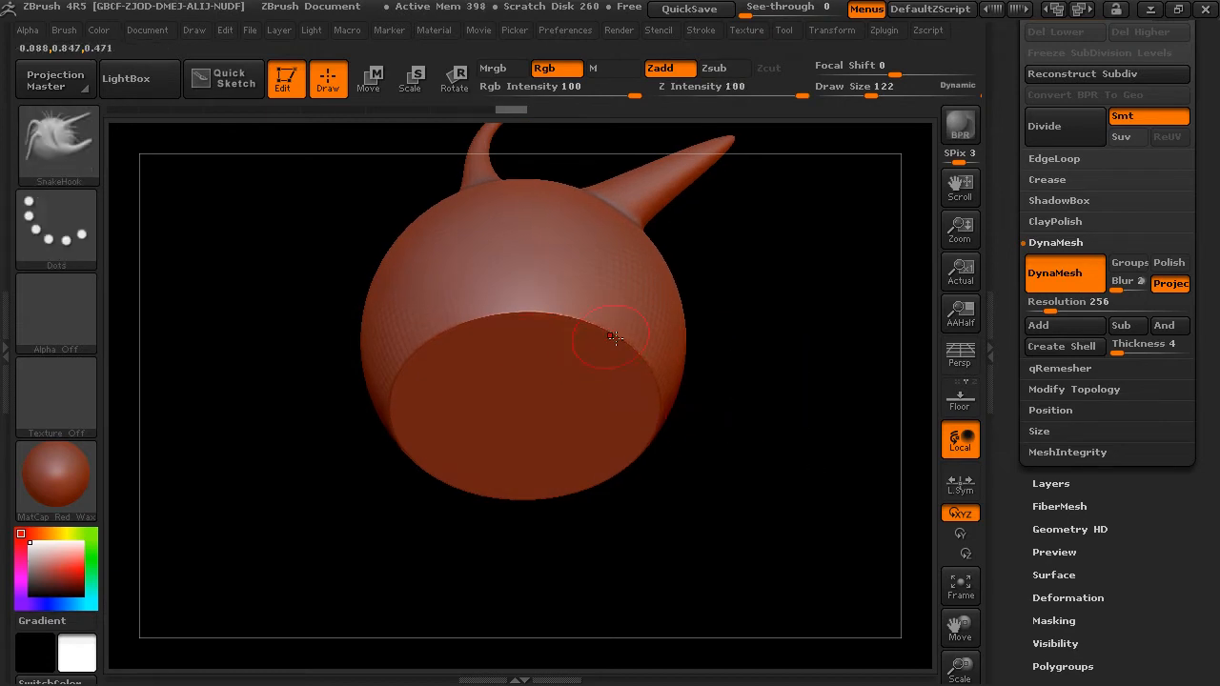
- Add a cylinder to the sphere's upper side with InsertCylinder, clear the mask and merge it into the DynaMesh
drag(757, 349, 758, 450)
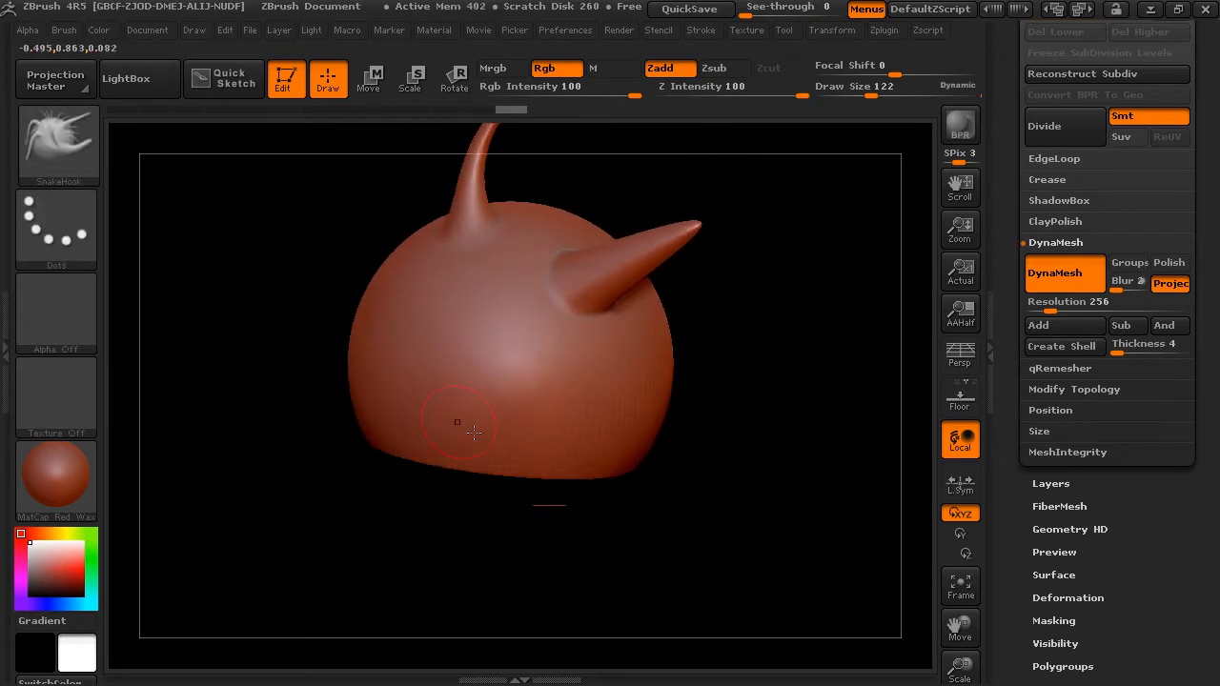
drag(758, 403, 672, 327)
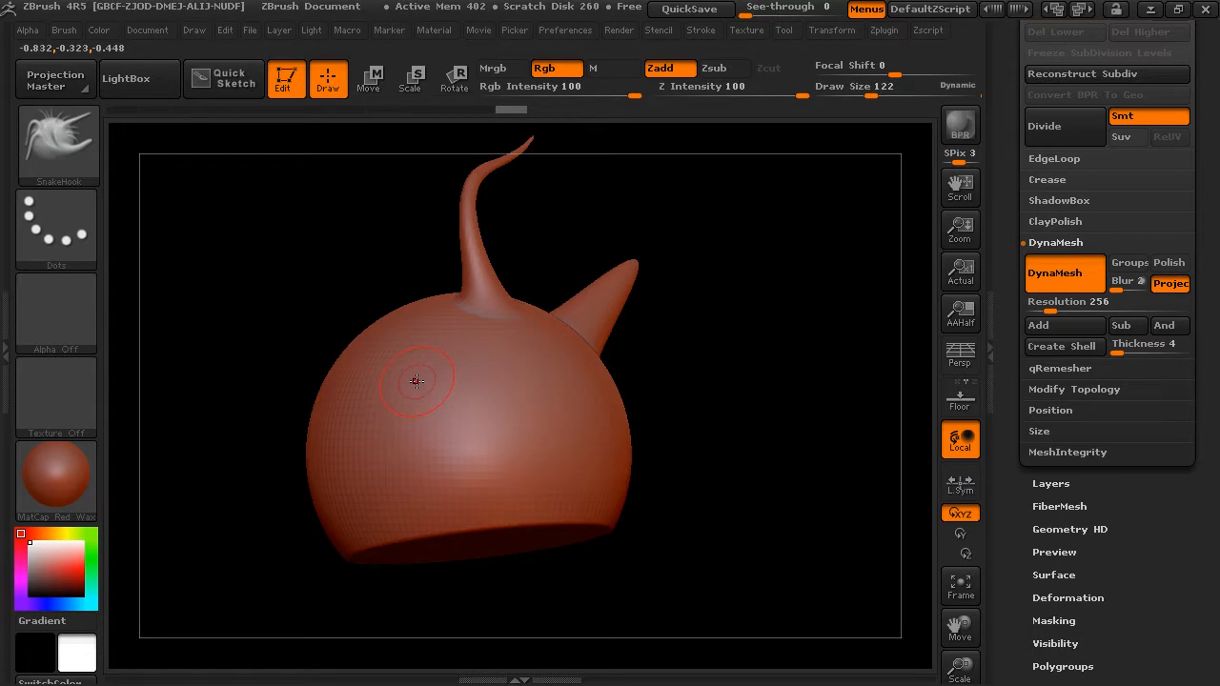
click(69, 147)
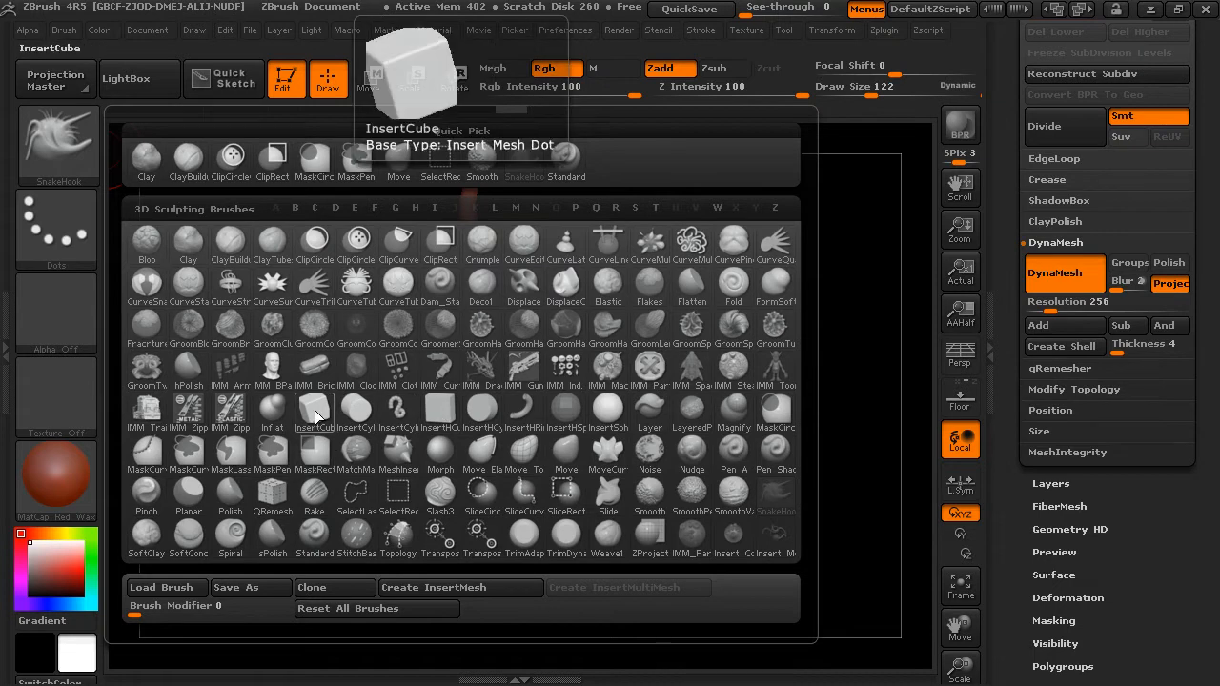
click(360, 411)
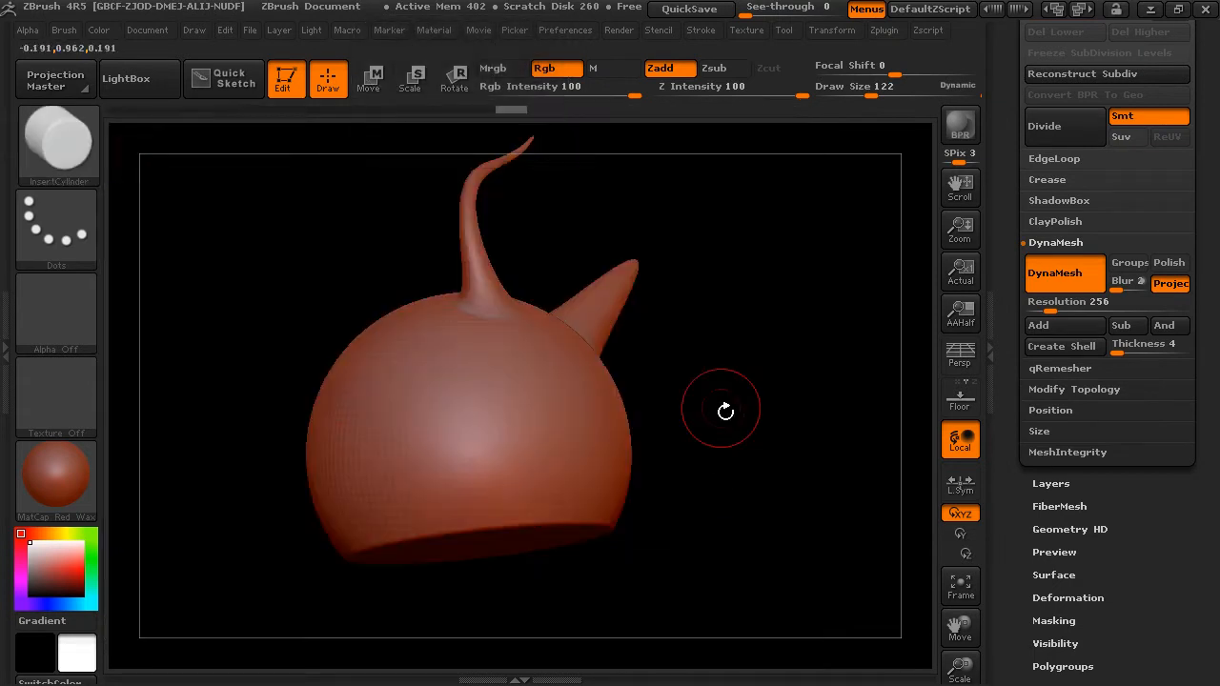
mouse_move(736, 375)
mouse_down()
mouse_move(722, 387)
mouse_move(700, 362)
mouse_move(690, 385)
mouse_move(753, 367)
mouse_up()
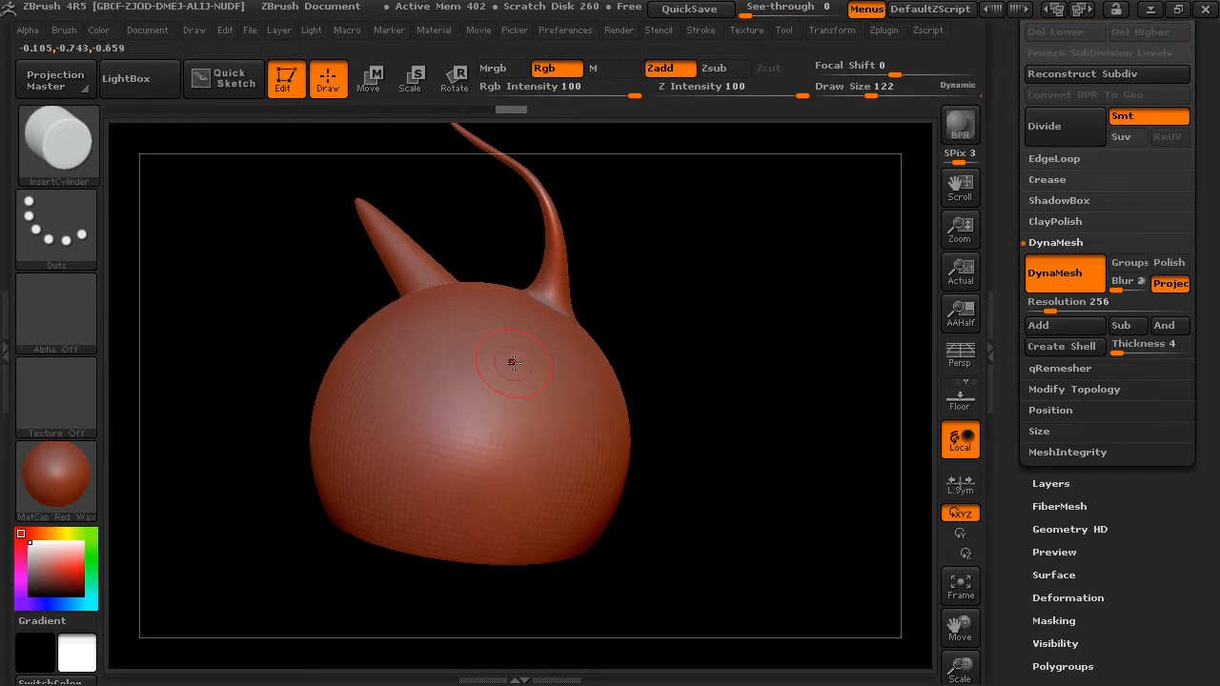
drag(529, 373, 586, 409)
drag(732, 347, 739, 286)
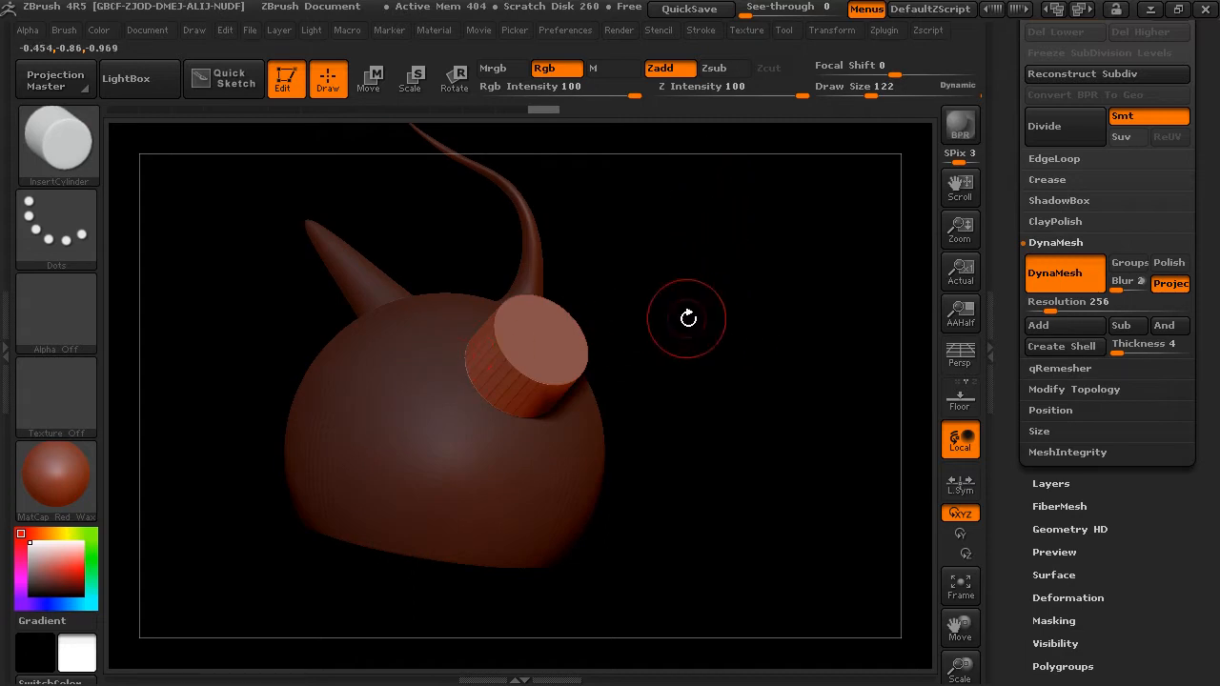
ctrl+drag(694, 299, 730, 373)
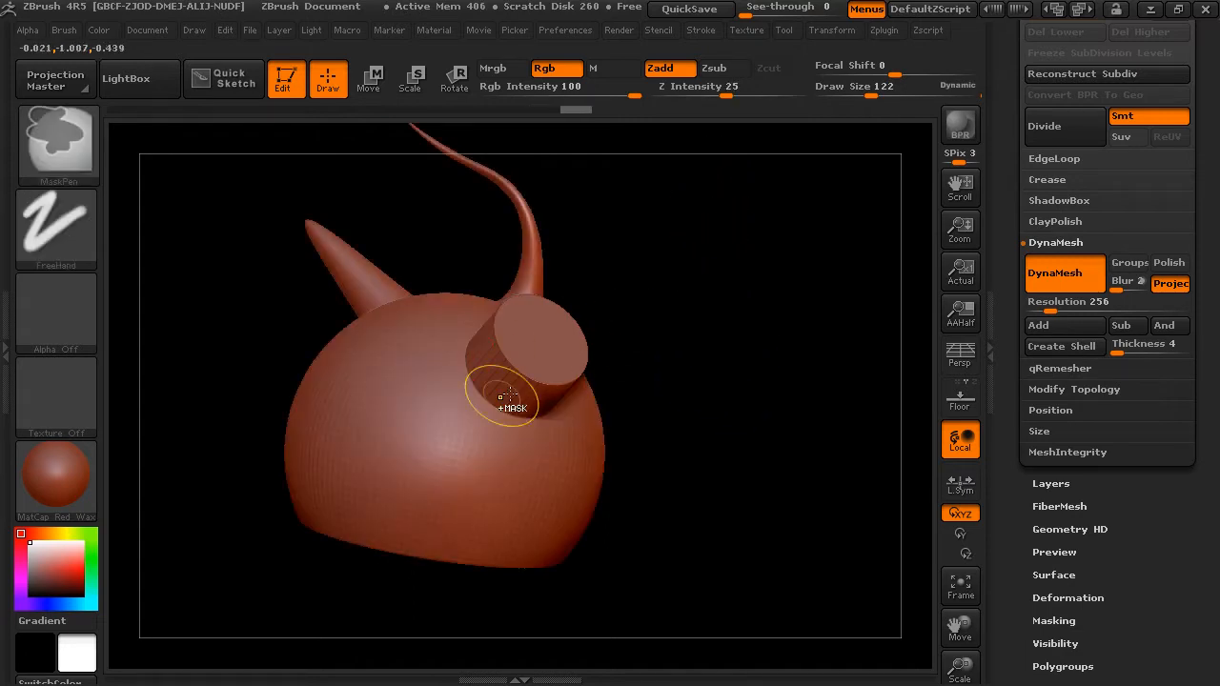
ctrl+drag(703, 230, 750, 321)
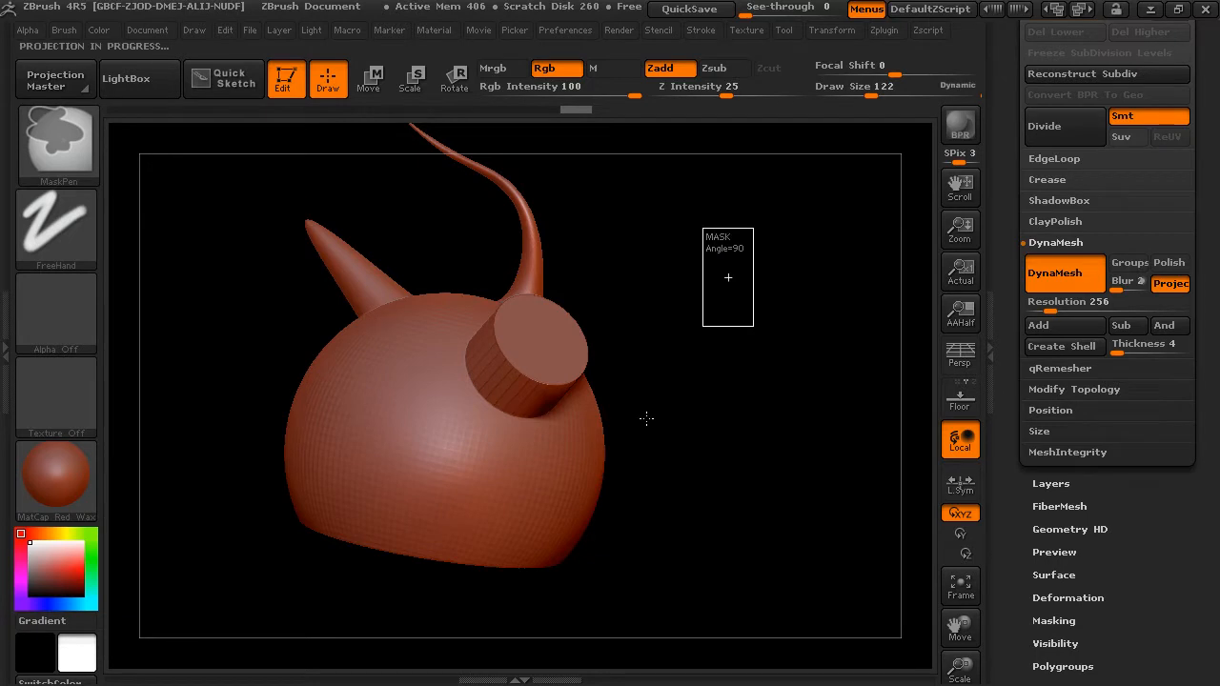
- Smooth the seam where the inserted cylinder meets the sphere, working all the way around its base
mouse_move(667, 353)
mouse_down()
mouse_move(695, 280)
mouse_move(692, 308)
mouse_move(768, 395)
mouse_up()
mouse_move(442, 365)
shift+mouse_down()
mouse_move(463, 409)
mouse_move(442, 355)
shift+mouse_up()
mouse_move(629, 477)
mouse_down()
mouse_move(662, 485)
mouse_move(461, 396)
mouse_up()
drag(725, 448, 507, 476)
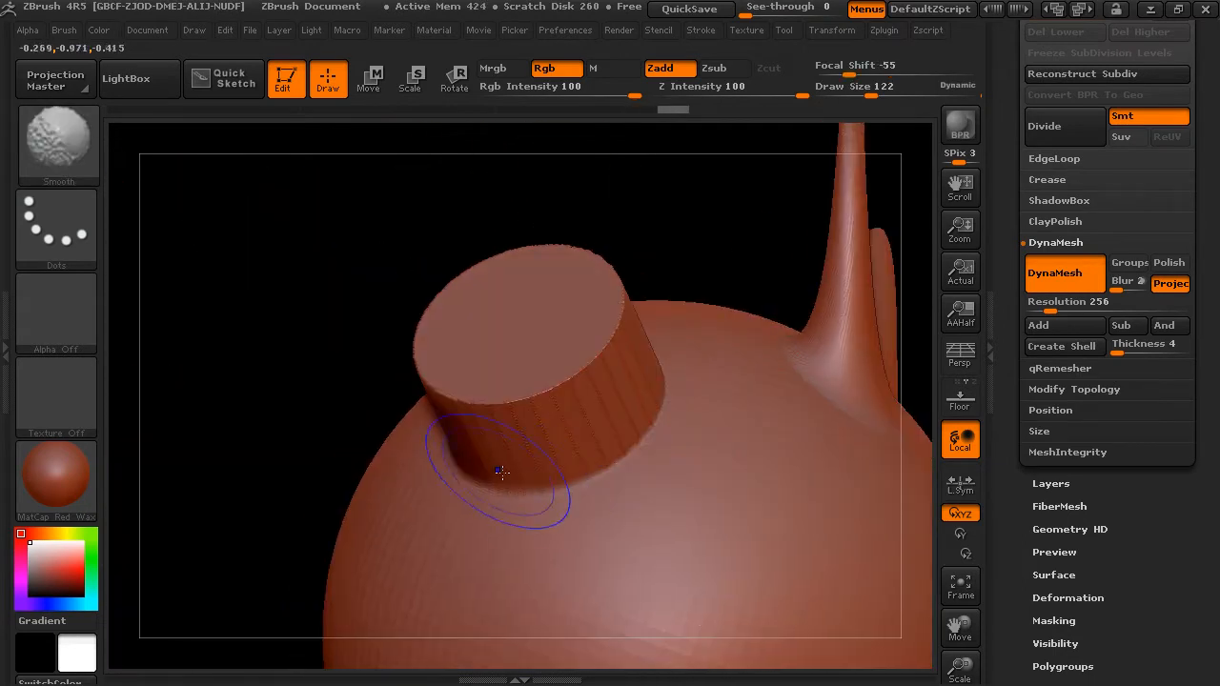
drag(673, 276, 610, 381)
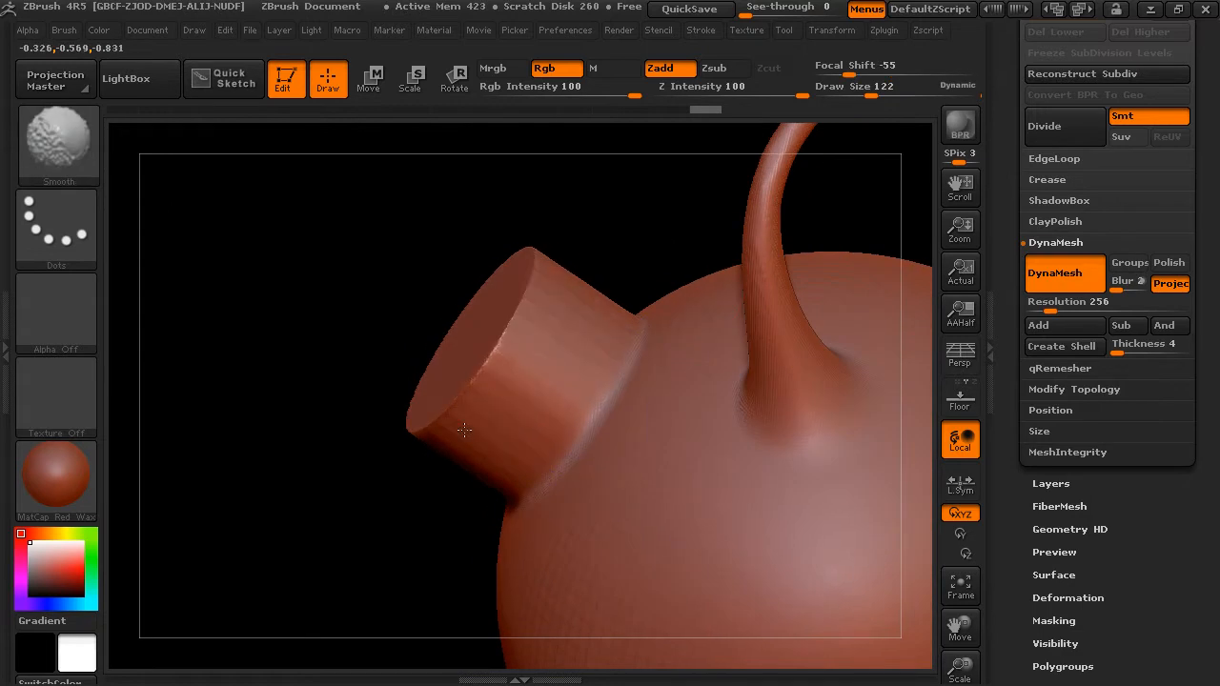
drag(381, 531, 563, 420)
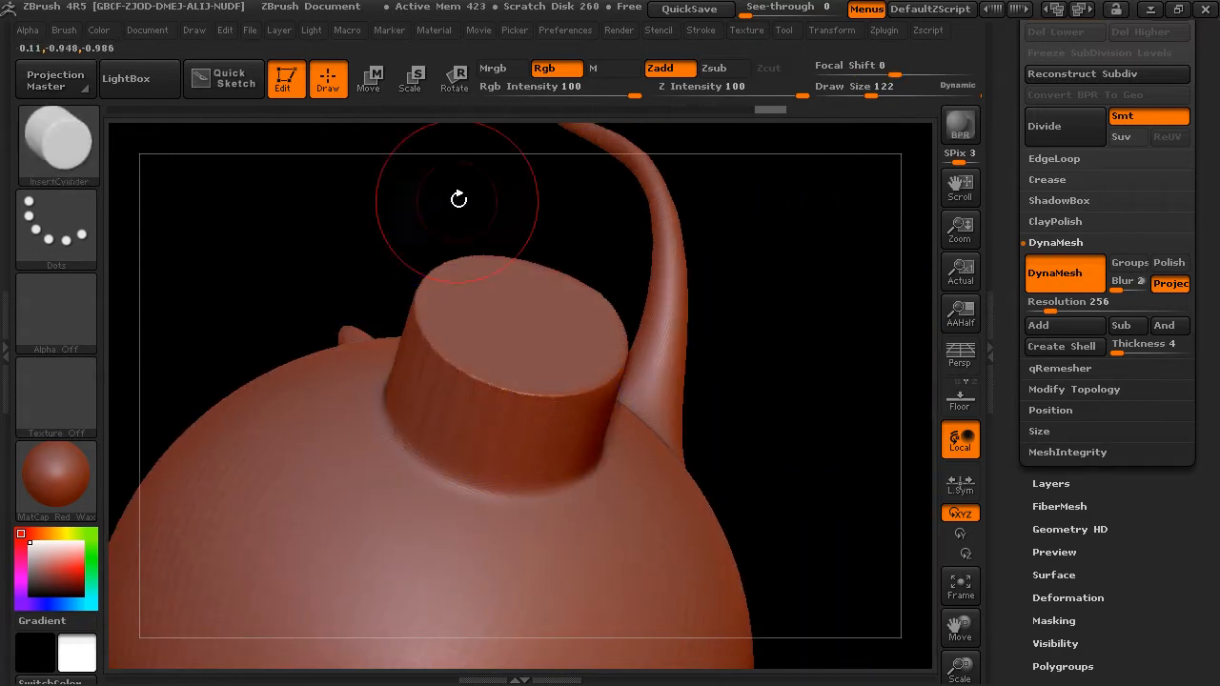
drag(460, 205, 525, 406)
drag(456, 297, 459, 245)
mouse_move(690, 379)
alt+mouse_down()
mouse_move(639, 301)
mouse_move(702, 332)
alt+mouse_up()
drag(681, 440, 629, 447)
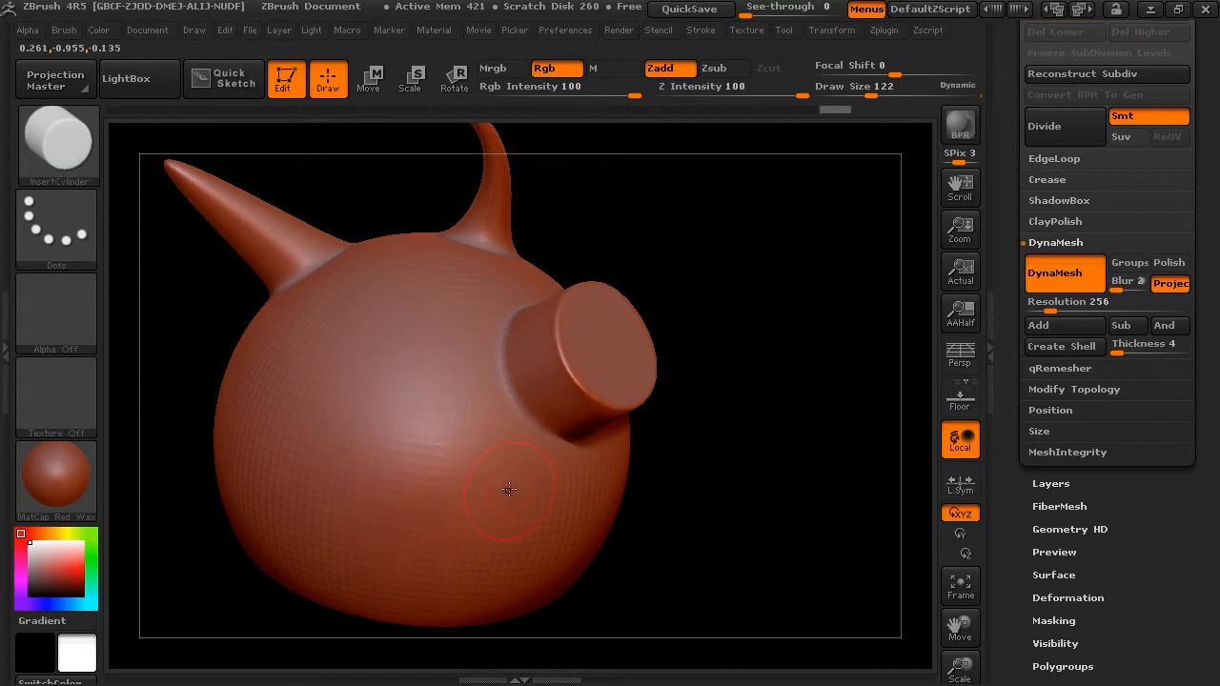
- Insert a second cylinder on the sphere's bare side, pull it outward and merge it into the DynaMesh
drag(766, 384, 705, 332)
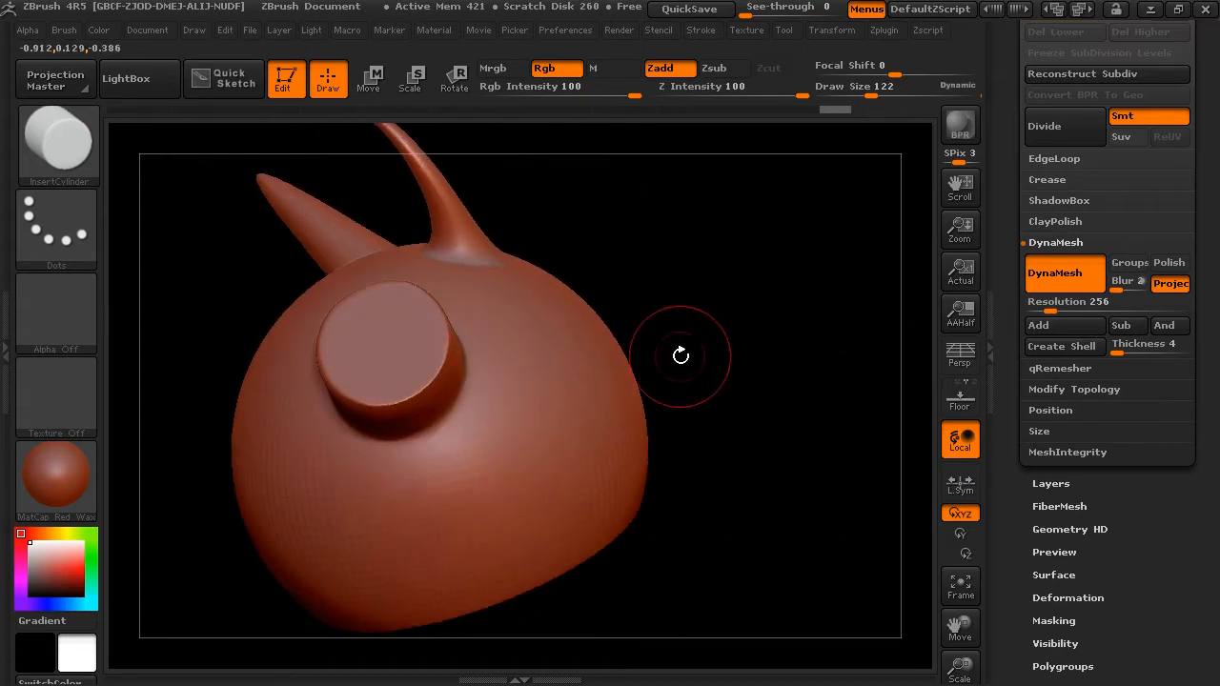
drag(641, 369, 725, 396)
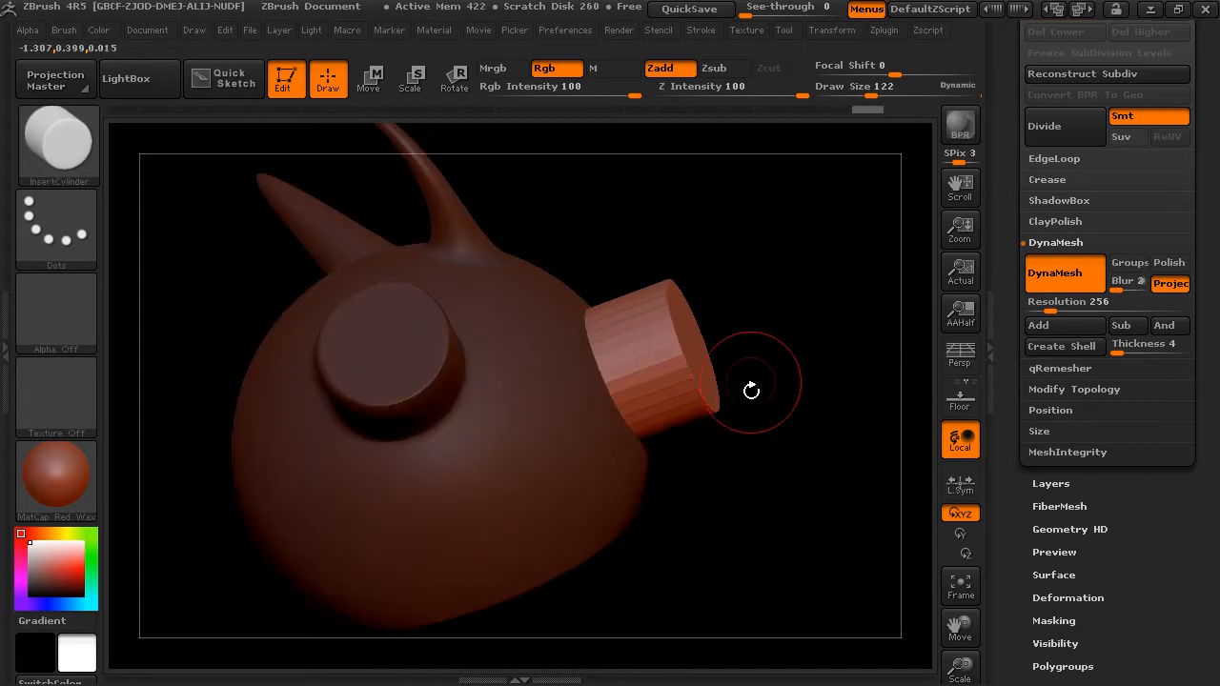
click(370, 77)
mouse_move(653, 360)
mouse_down()
mouse_move(732, 288)
mouse_move(684, 350)
mouse_move(725, 333)
mouse_move(683, 350)
mouse_move(604, 416)
mouse_move(629, 393)
mouse_up()
drag(839, 259, 432, 179)
key(q)
ctrl+drag(830, 262, 815, 268)
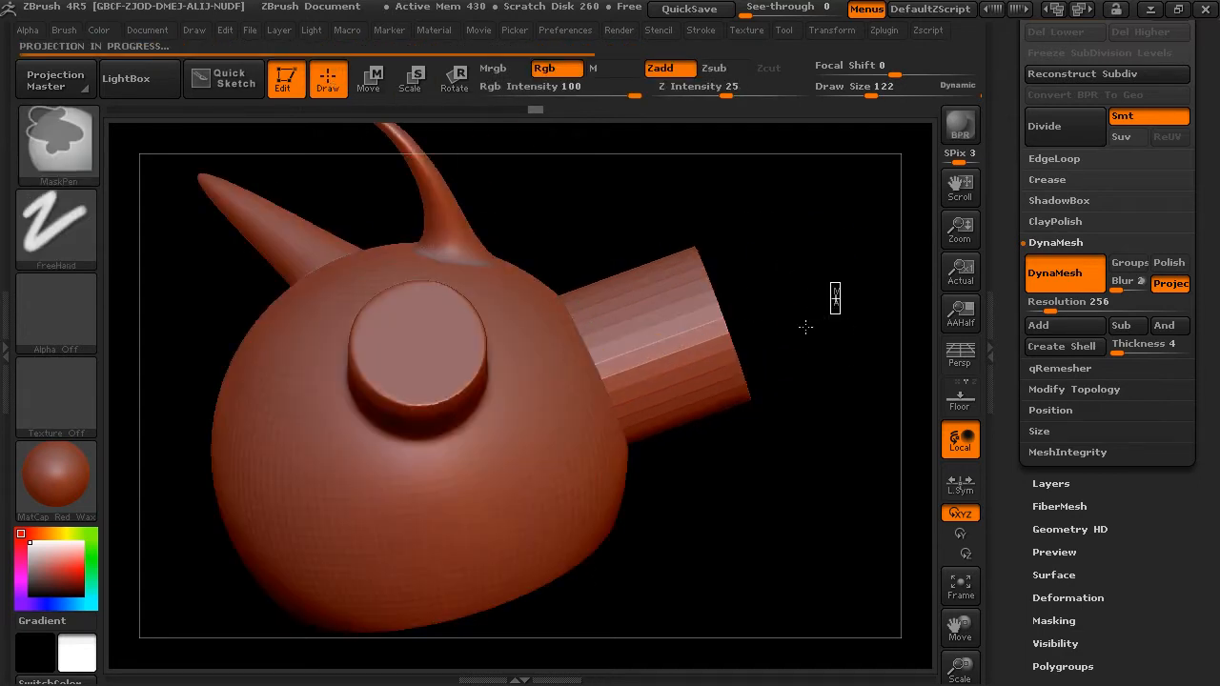
- Smooth the second cylinder's outer rim and its joint with the sphere
drag(817, 299, 619, 349)
key(shift)
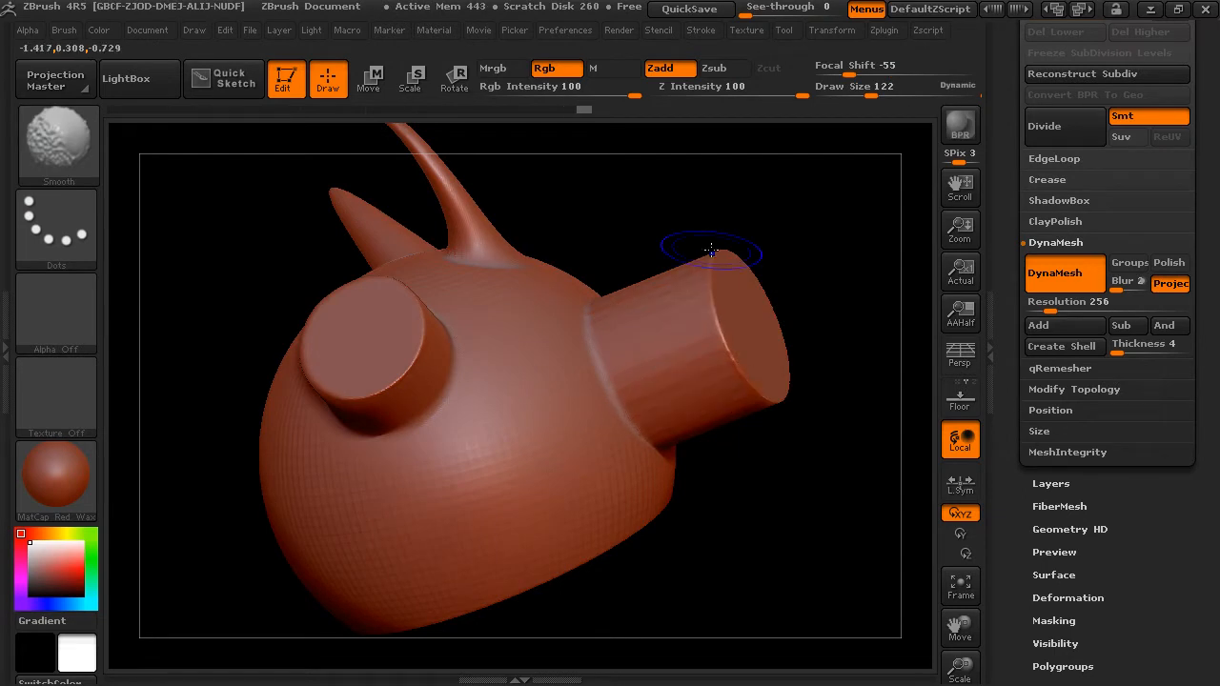
drag(710, 258, 779, 251)
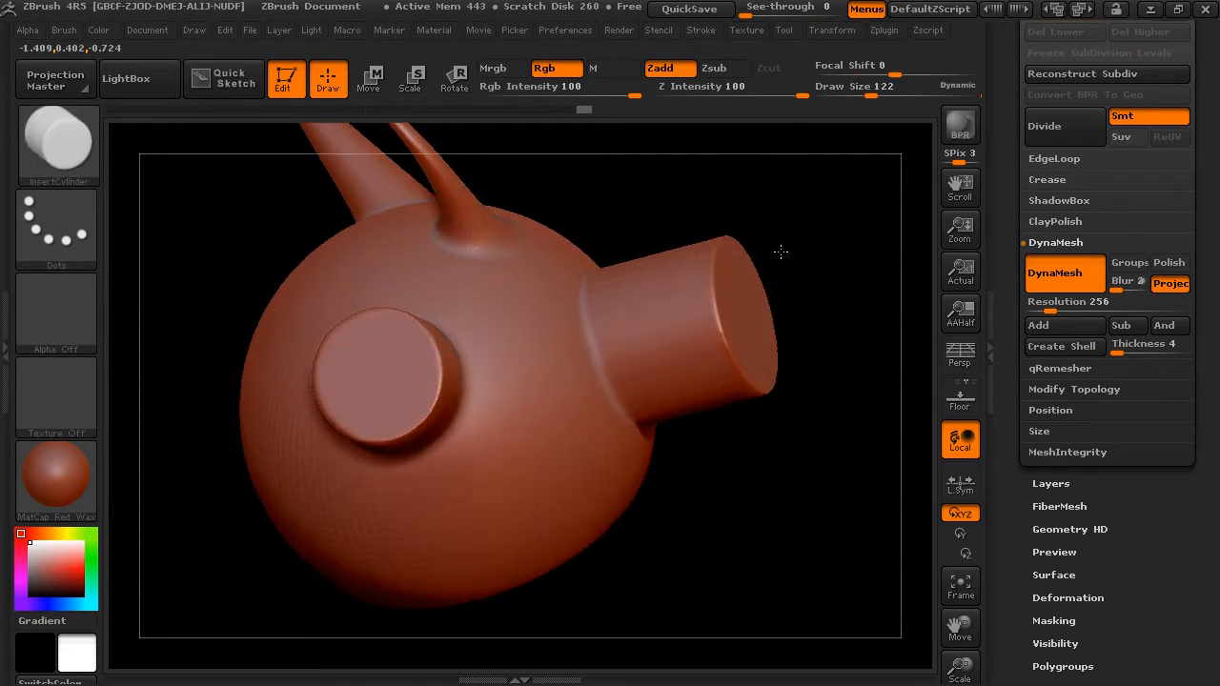
- Turn on the Groups option for DynaMesh and display the model's polygon wireframe with PolyFrame
click(1147, 266)
mouse_move(822, 504)
mouse_down()
mouse_move(780, 443)
mouse_move(831, 422)
mouse_move(811, 430)
mouse_move(825, 448)
mouse_move(806, 438)
mouse_up()
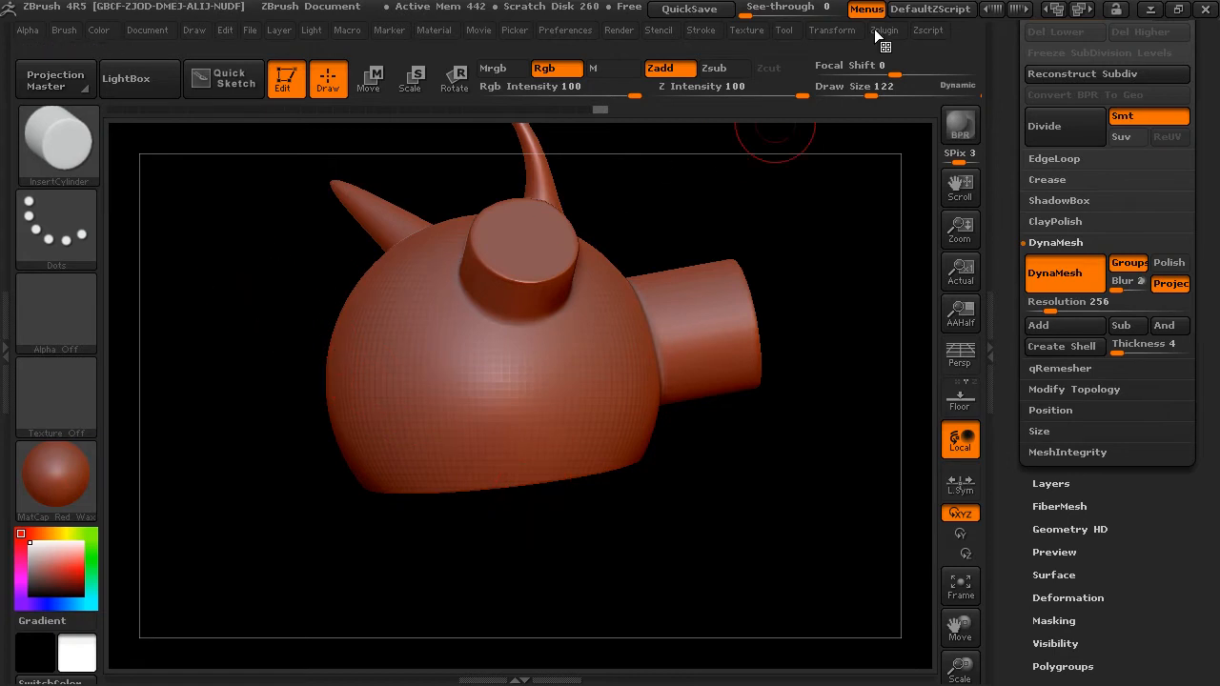
click(831, 30)
click(943, 360)
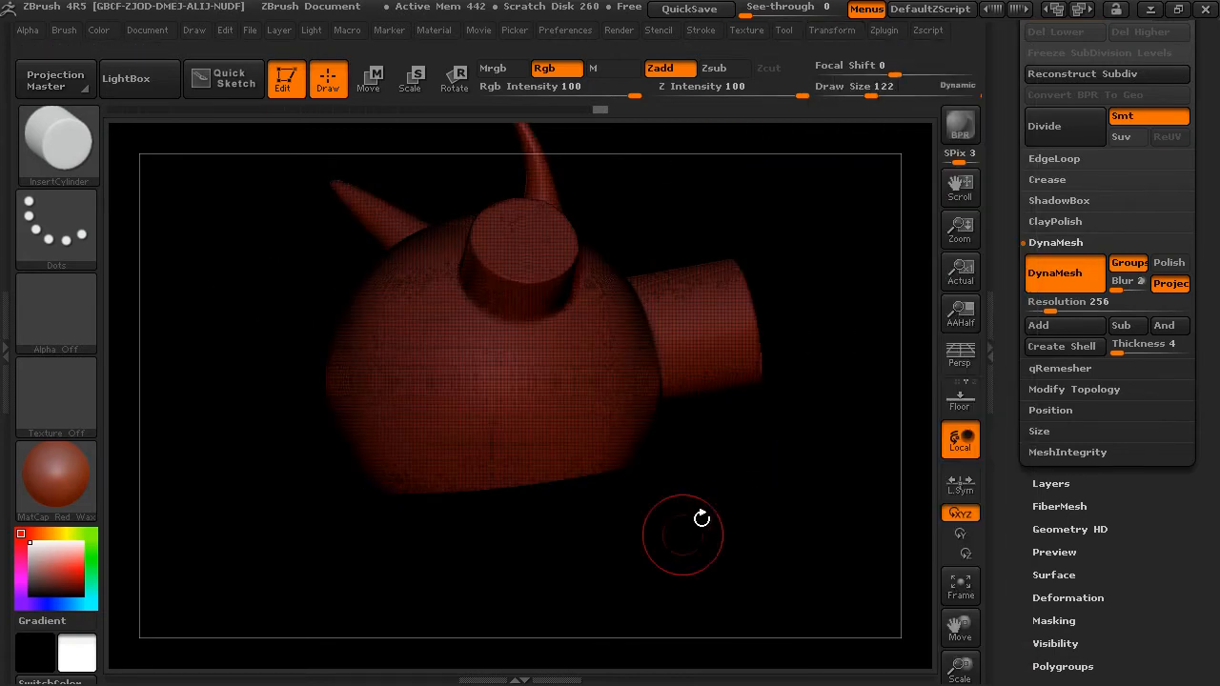
- Slice the sphere's lower corner diagonally into its own polygroup with the SliceCurve brush
click(66, 148)
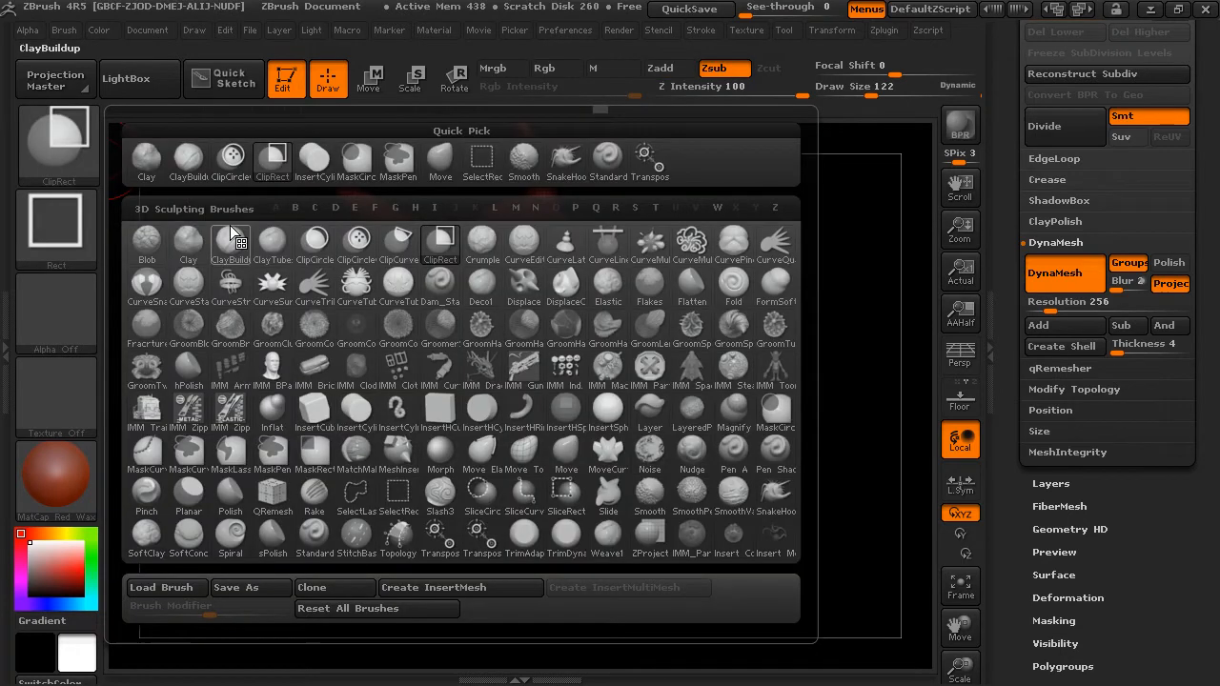
click(205, 205)
click(68, 147)
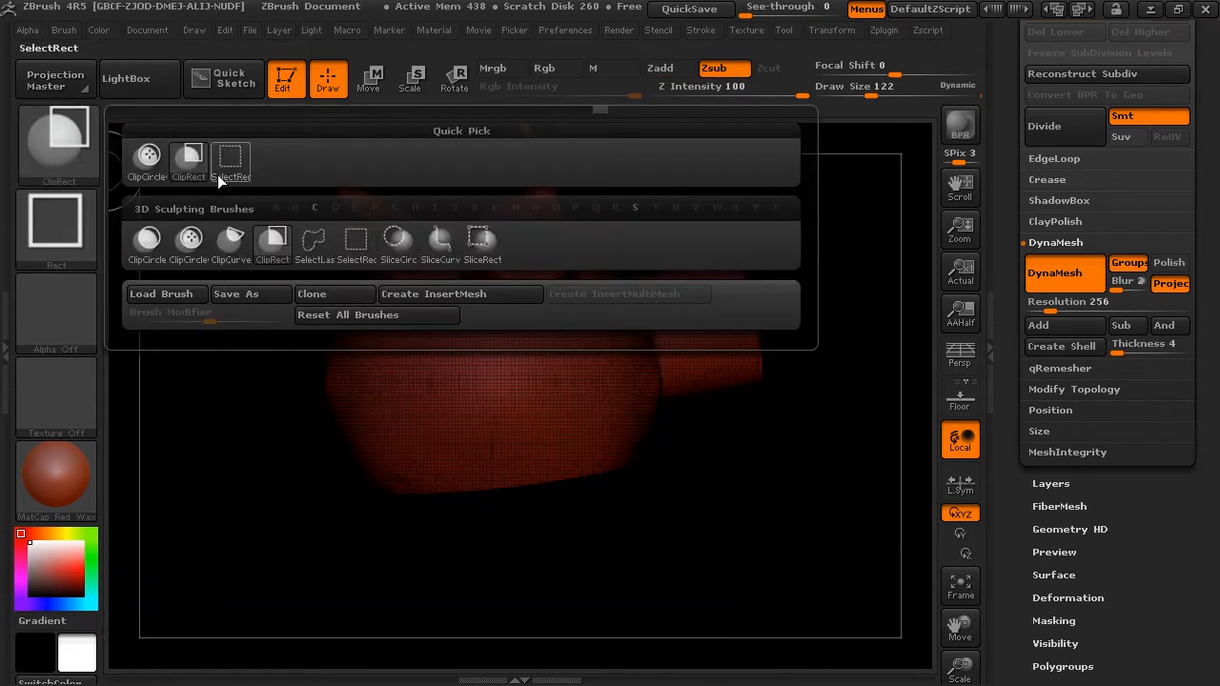
click(440, 240)
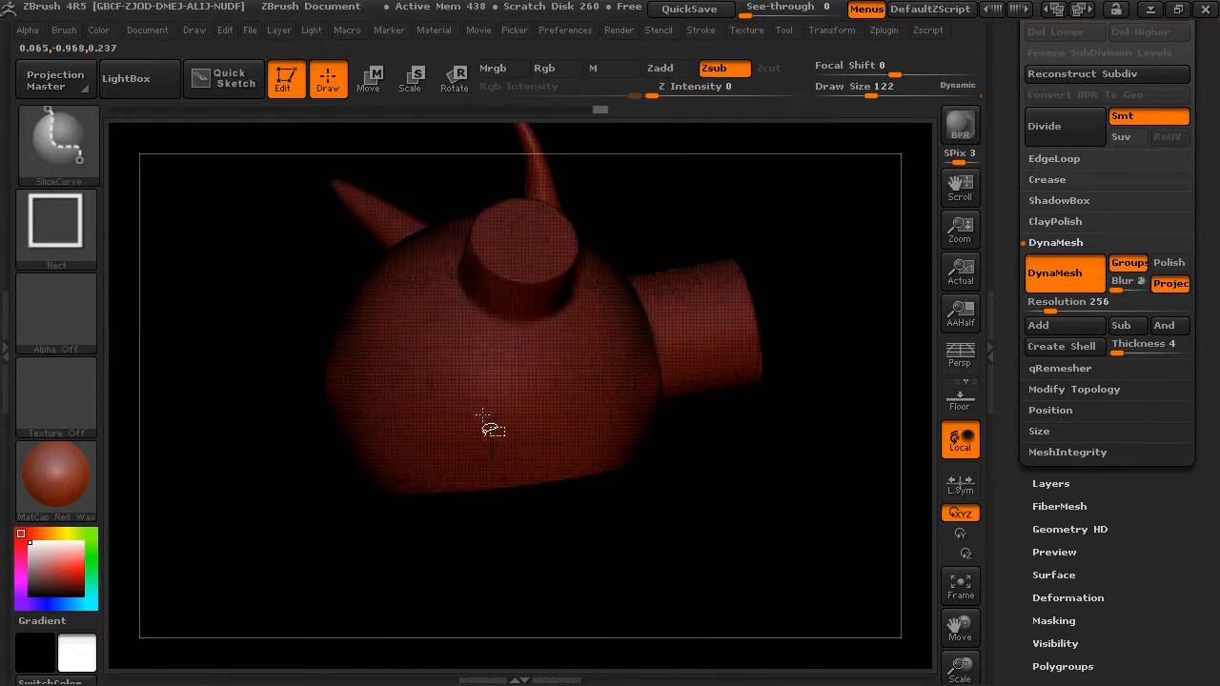
ctrl+shift+drag(269, 277, 626, 660)
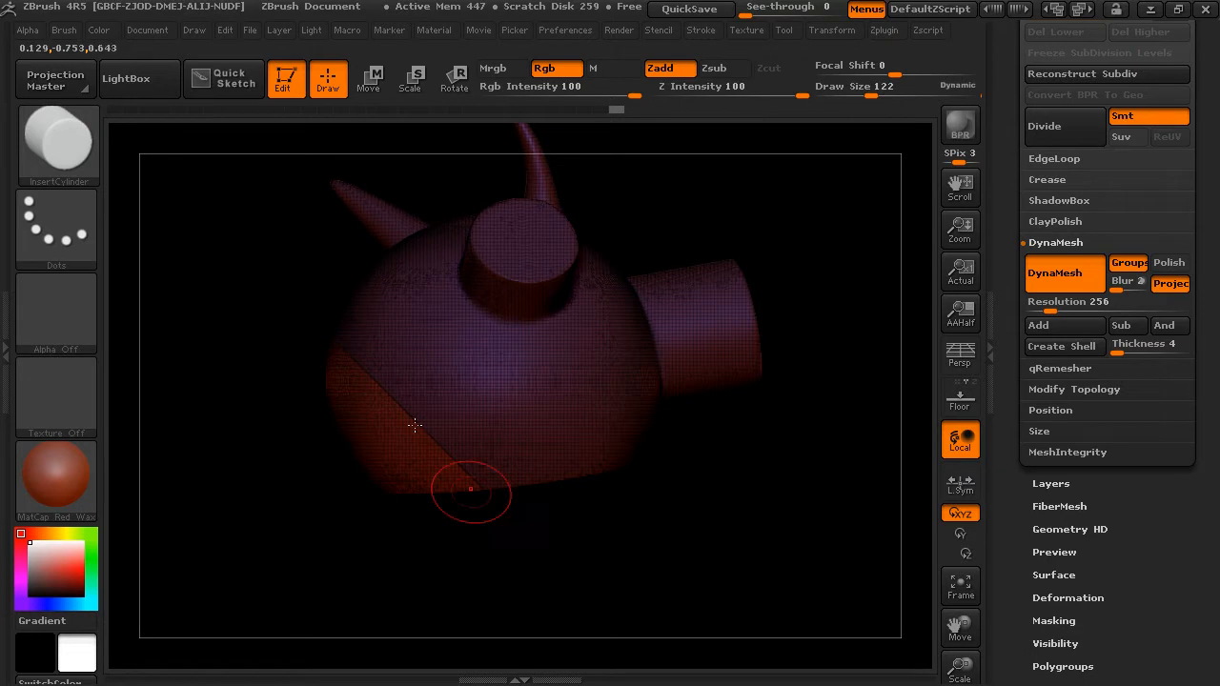
drag(586, 553, 858, 429)
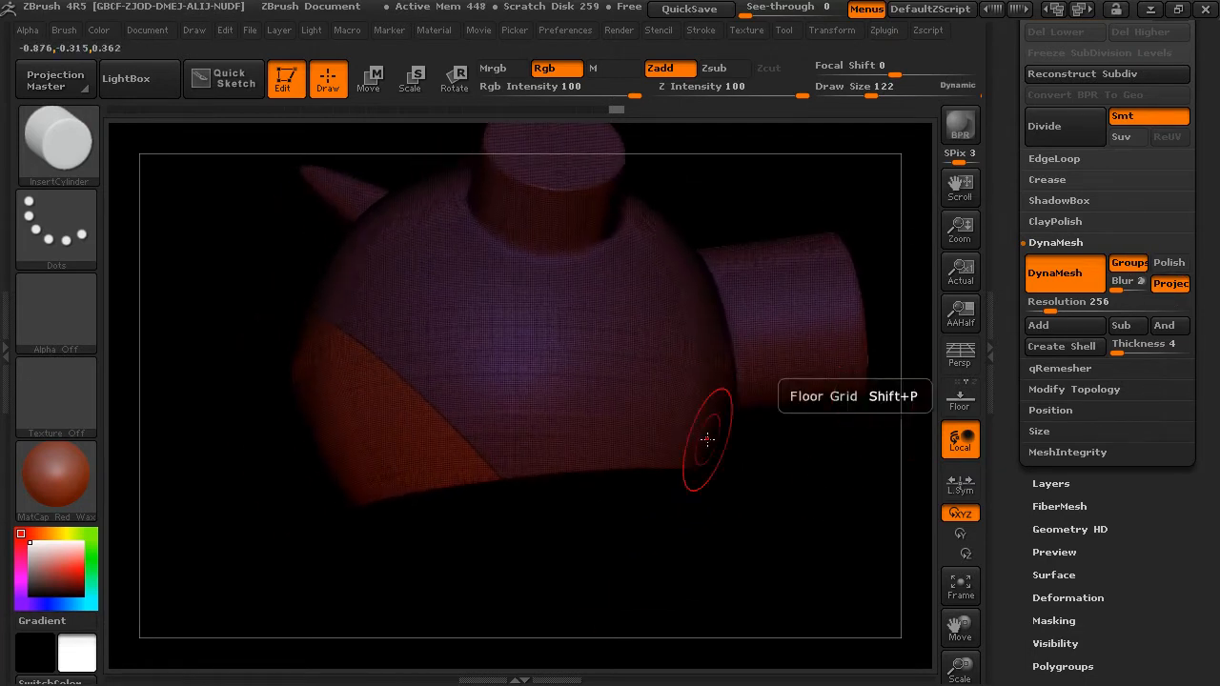
- Remesh the sliced model with DynaMesh to split the polygroups into separate pieces, and hide the polygon wireframe
drag(218, 395, 297, 568)
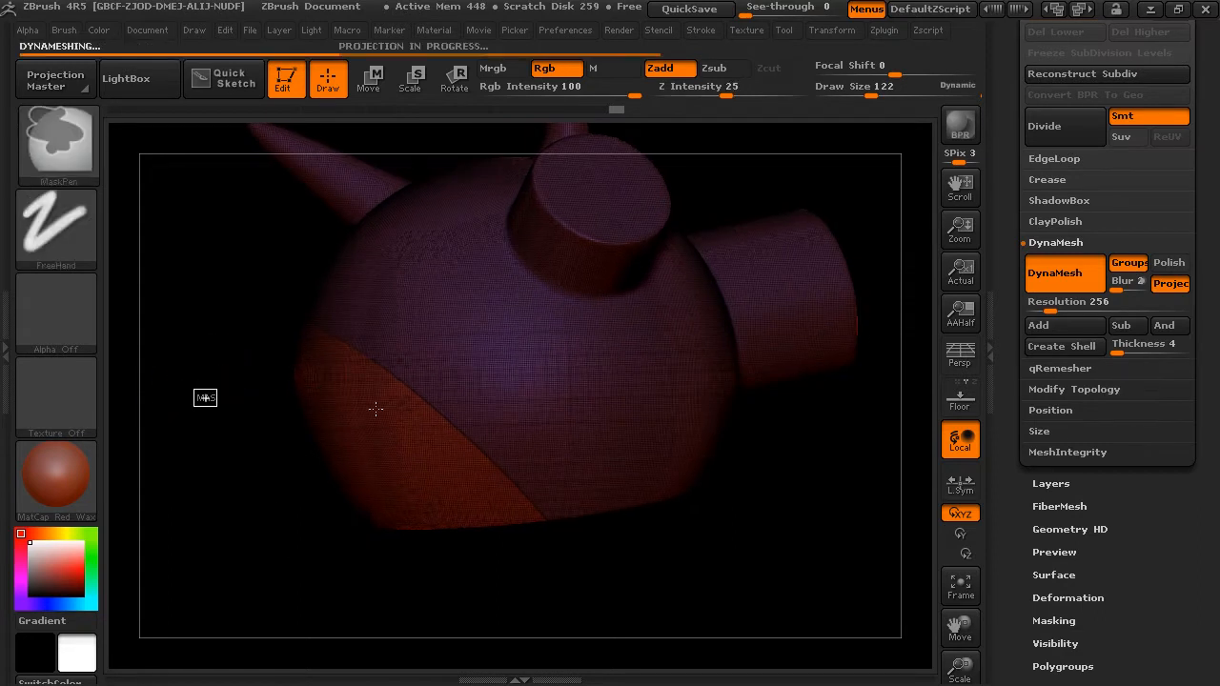
mouse_move(521, 578)
mouse_down()
mouse_move(534, 582)
mouse_move(498, 578)
mouse_up()
click(839, 30)
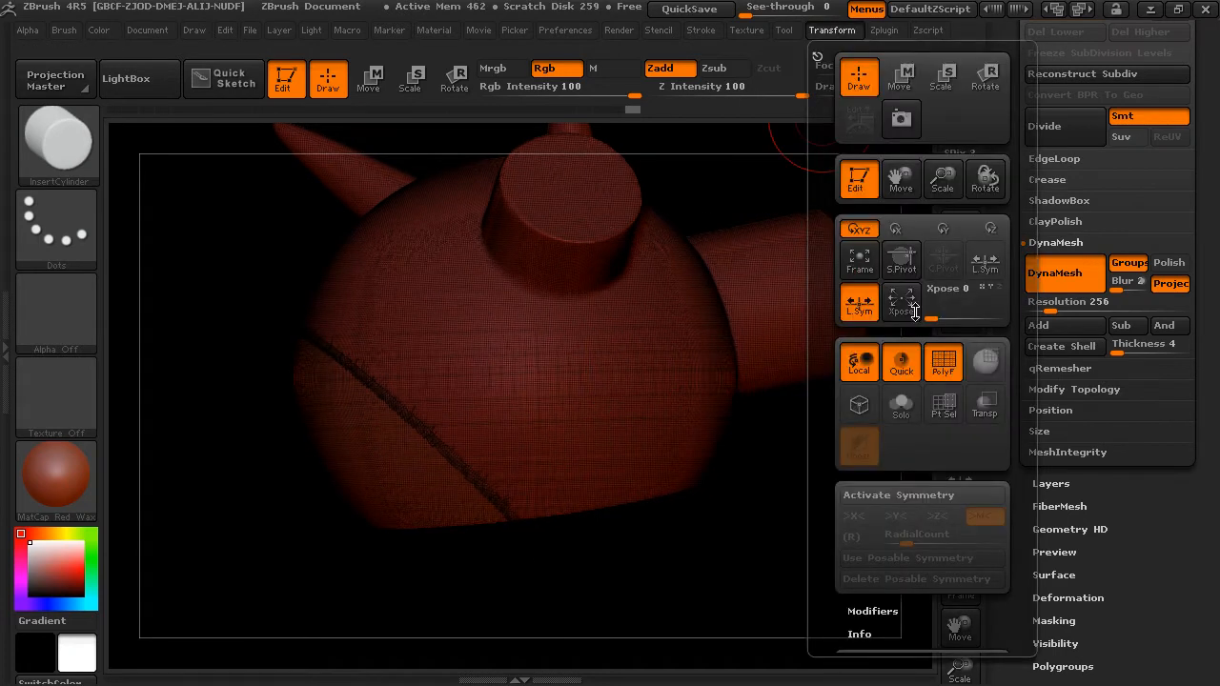
click(944, 370)
drag(635, 588, 624, 581)
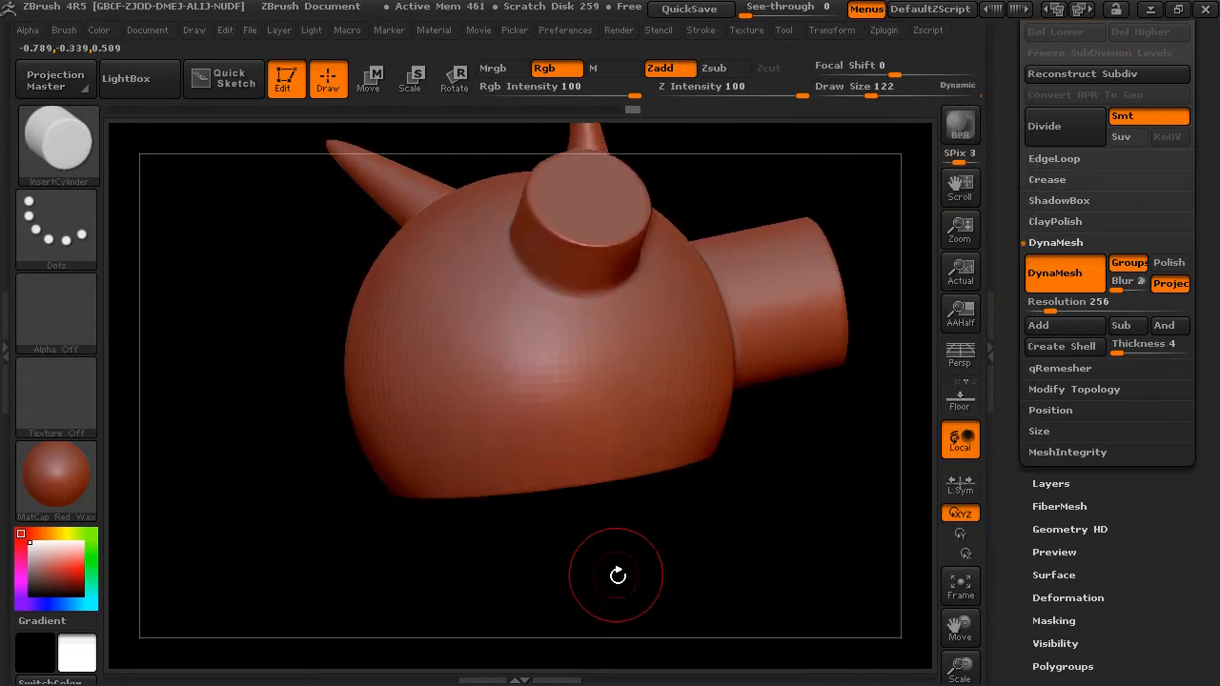
- Mask everything except the sliced-off corner and move that piece partly into the main body with Transpose
click(381, 91)
ctrl+click(407, 456)
drag(378, 477, 648, 604)
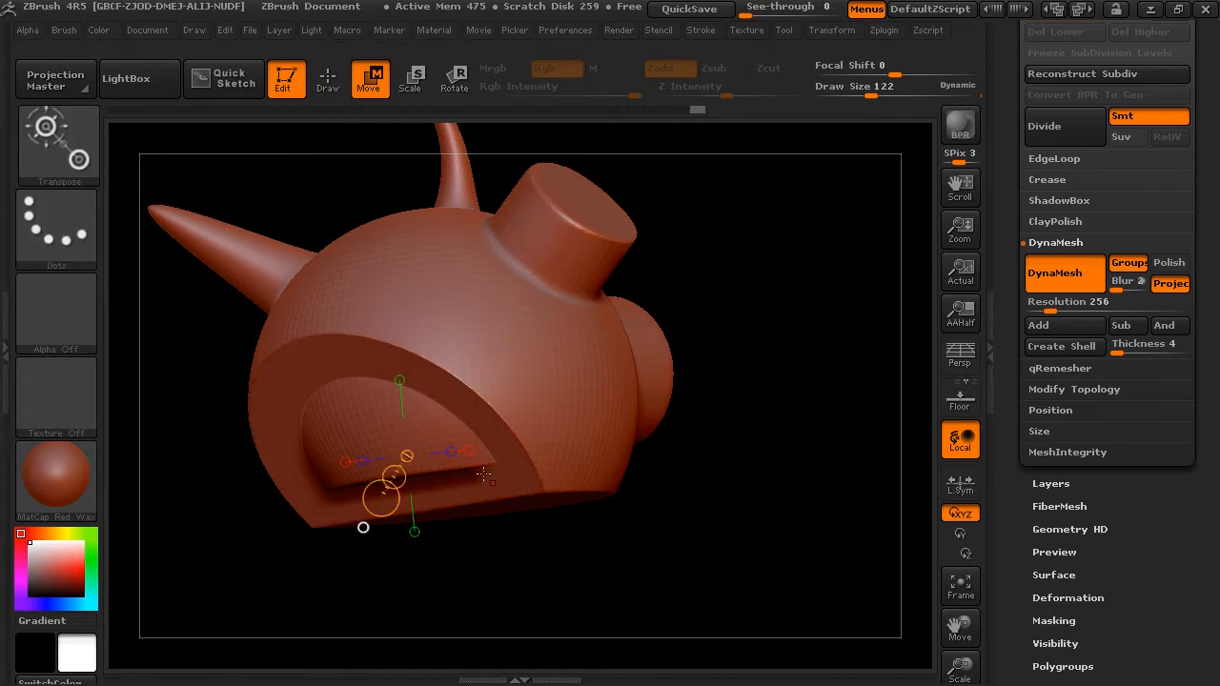
drag(625, 580, 512, 496)
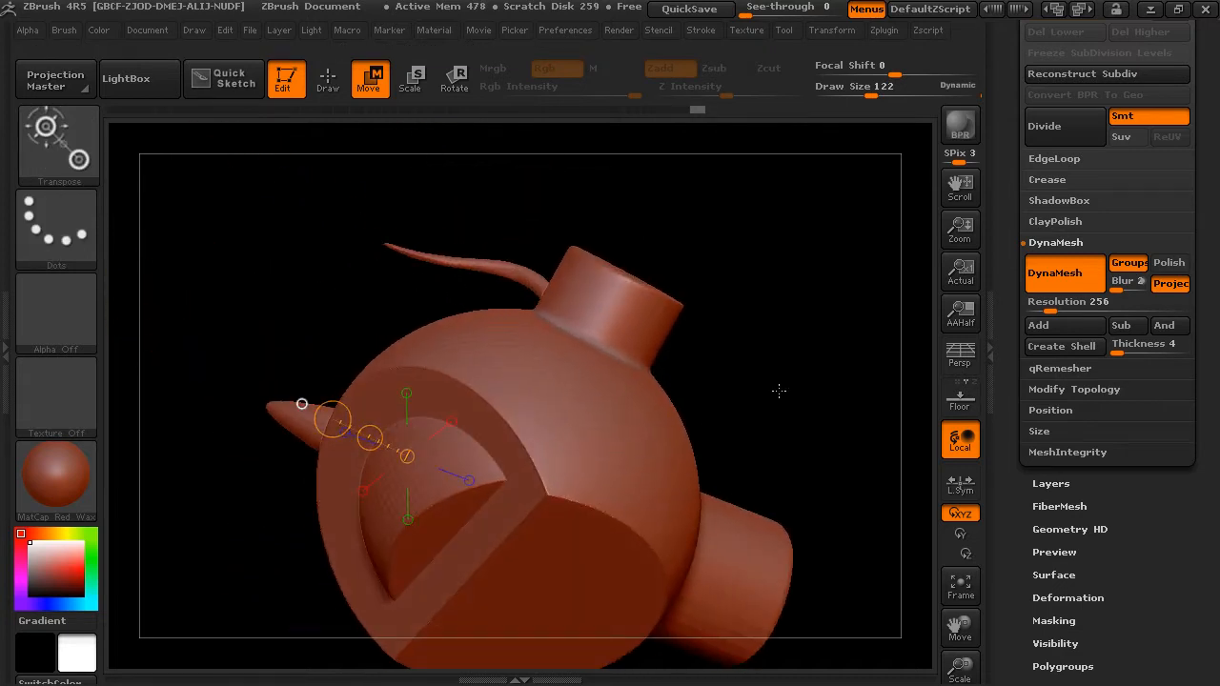
drag(779, 395, 484, 468)
click(328, 81)
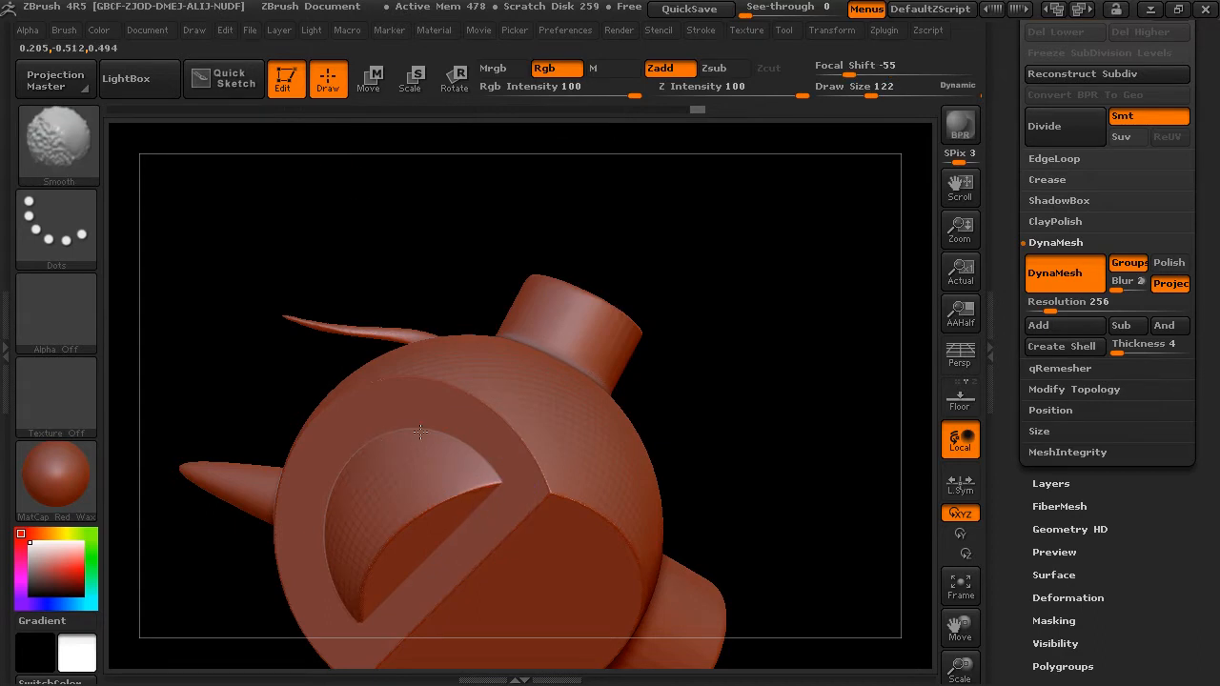
drag(698, 427, 697, 474)
drag(642, 596, 749, 596)
mouse_move(758, 507)
mouse_down()
mouse_move(681, 540)
mouse_move(823, 620)
mouse_move(760, 509)
mouse_move(768, 540)
mouse_move(840, 450)
mouse_up()
- Turn on DynaMesh's Polish option, slice through the second cylinder with SliceCurve and remesh the split pieces
click(1169, 262)
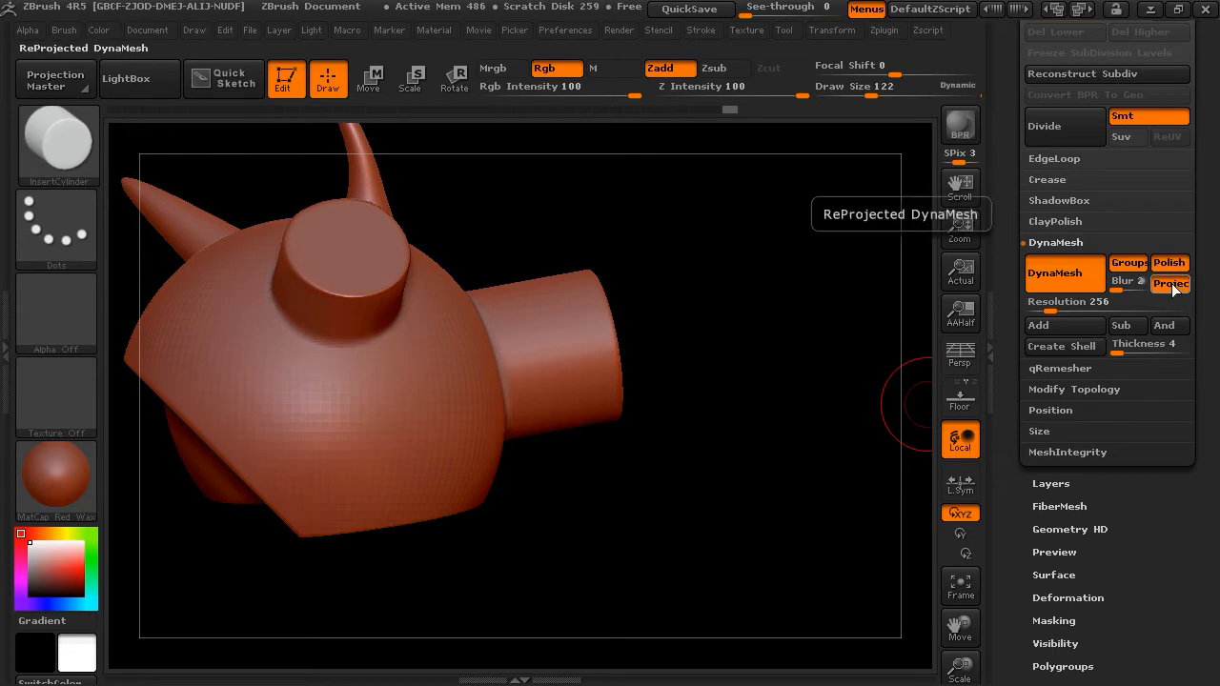
drag(757, 460, 572, 426)
drag(659, 512, 380, 443)
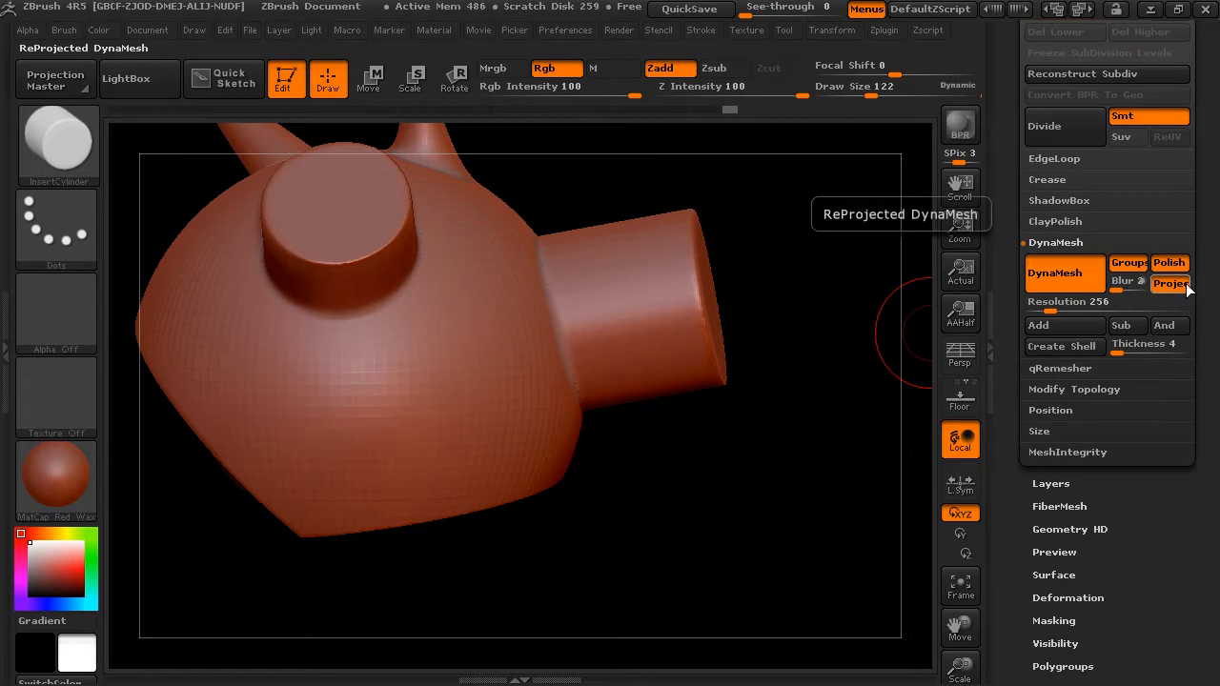
drag(754, 485, 770, 452)
ctrl+shift+drag(558, 205, 689, 511)
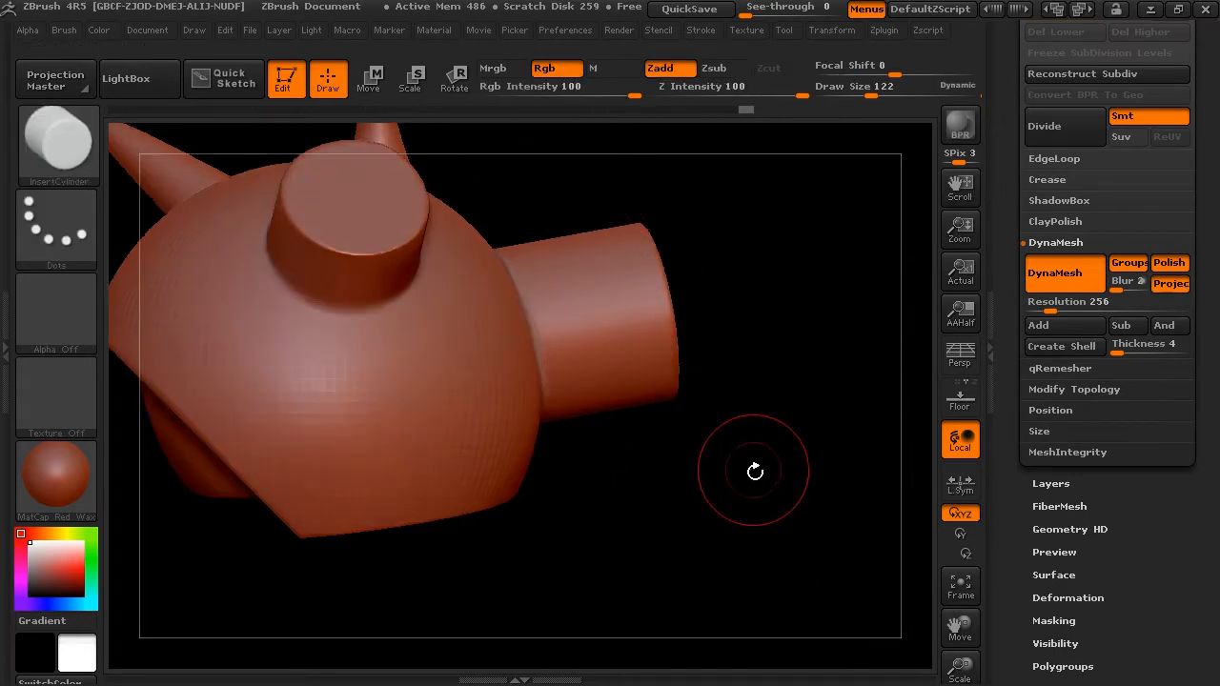
ctrl+drag(771, 395, 828, 451)
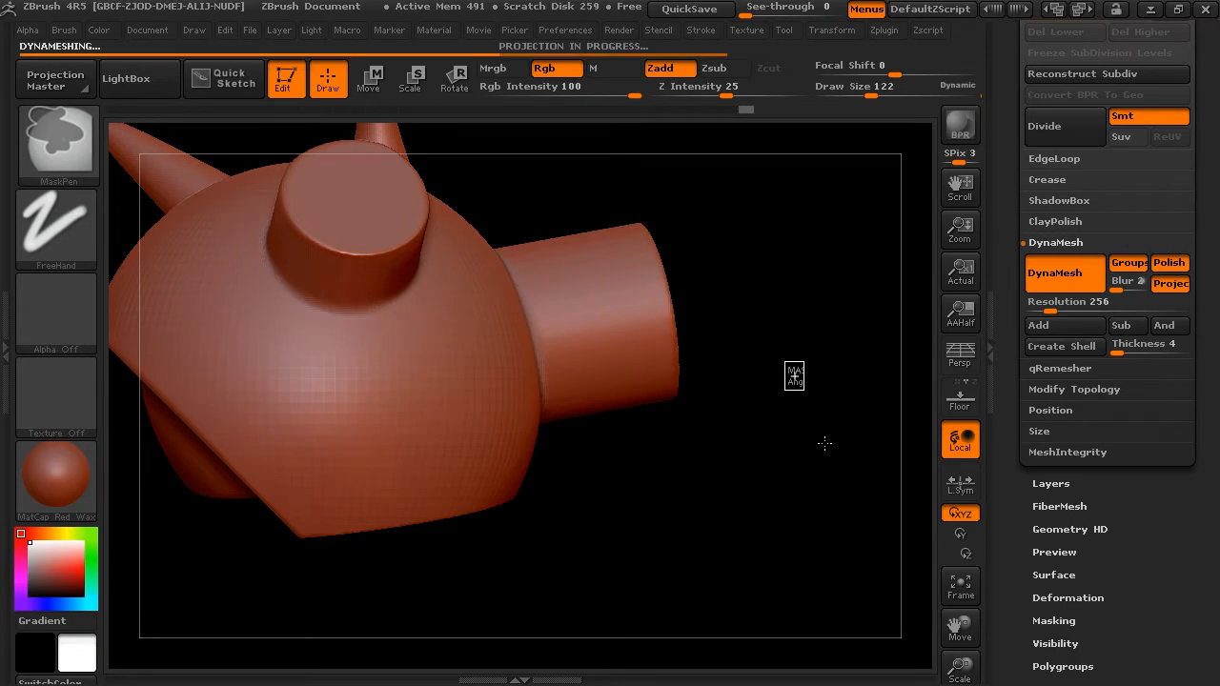
- Move the sliced-off end of the second cylinder inward over its stub with Transpose, clear the mask and update the DynaMesh
drag(791, 368, 621, 291)
key(w)
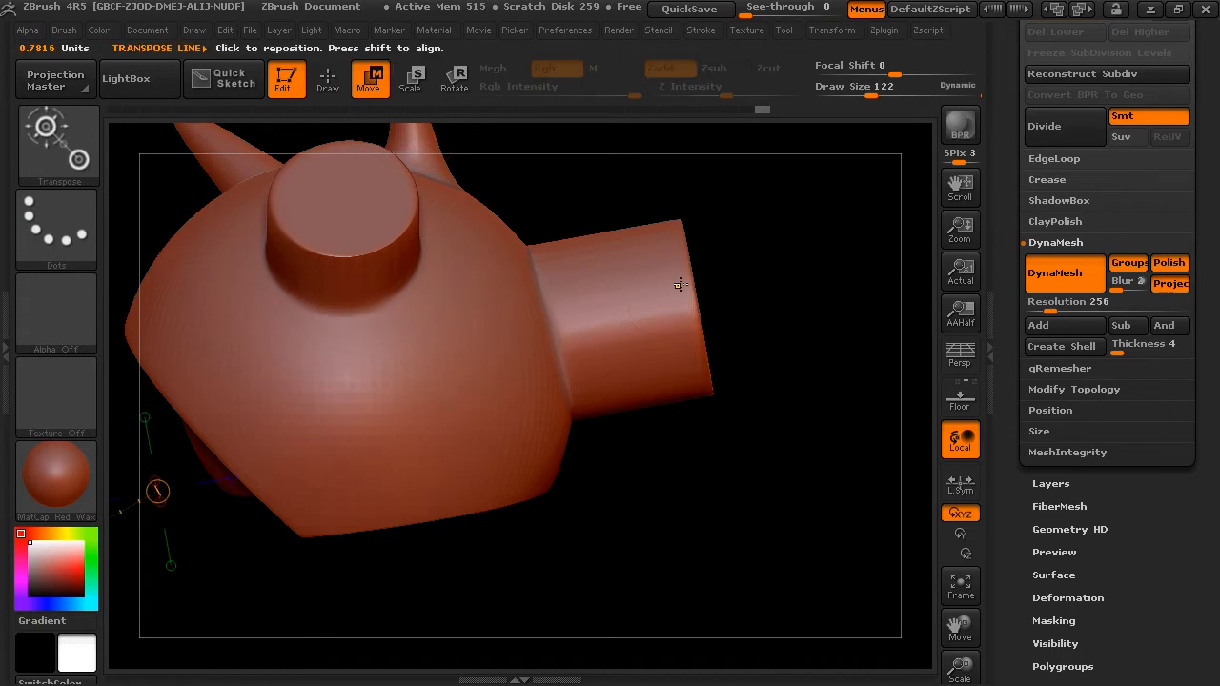
mouse_move(662, 220)
ctrl+mouse_down()
mouse_move(670, 280)
mouse_move(693, 267)
mouse_move(625, 250)
ctrl+mouse_up()
ctrl+click(763, 328)
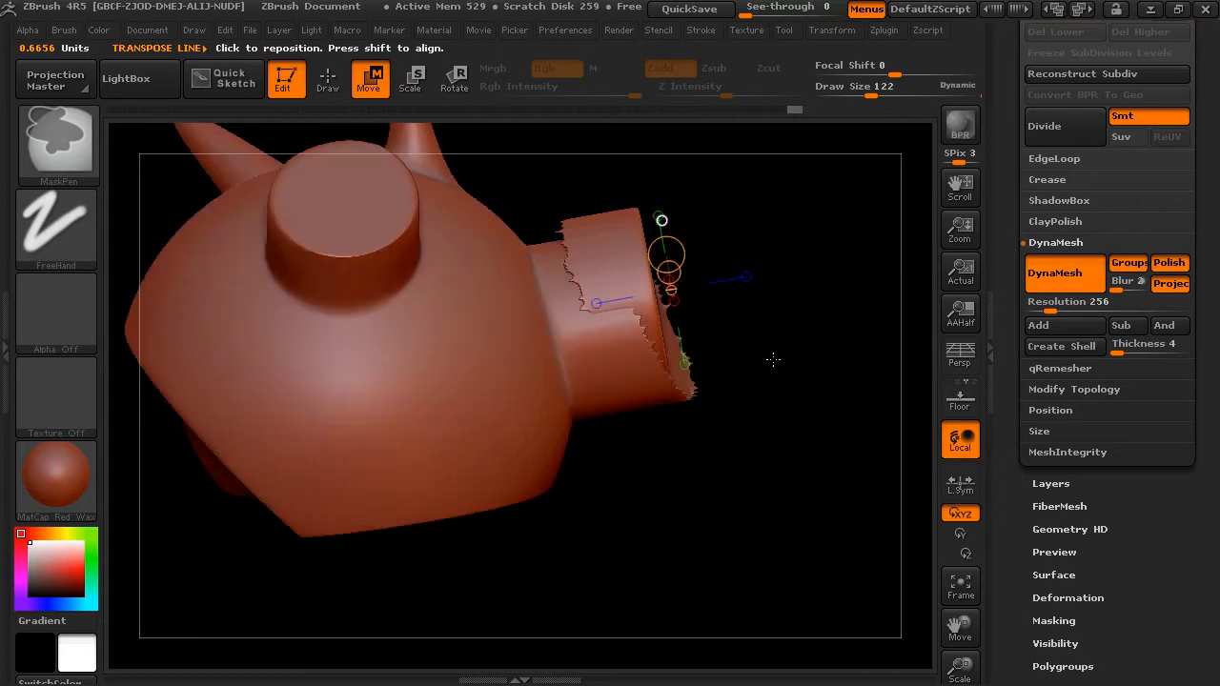
ctrl+drag(800, 404, 810, 416)
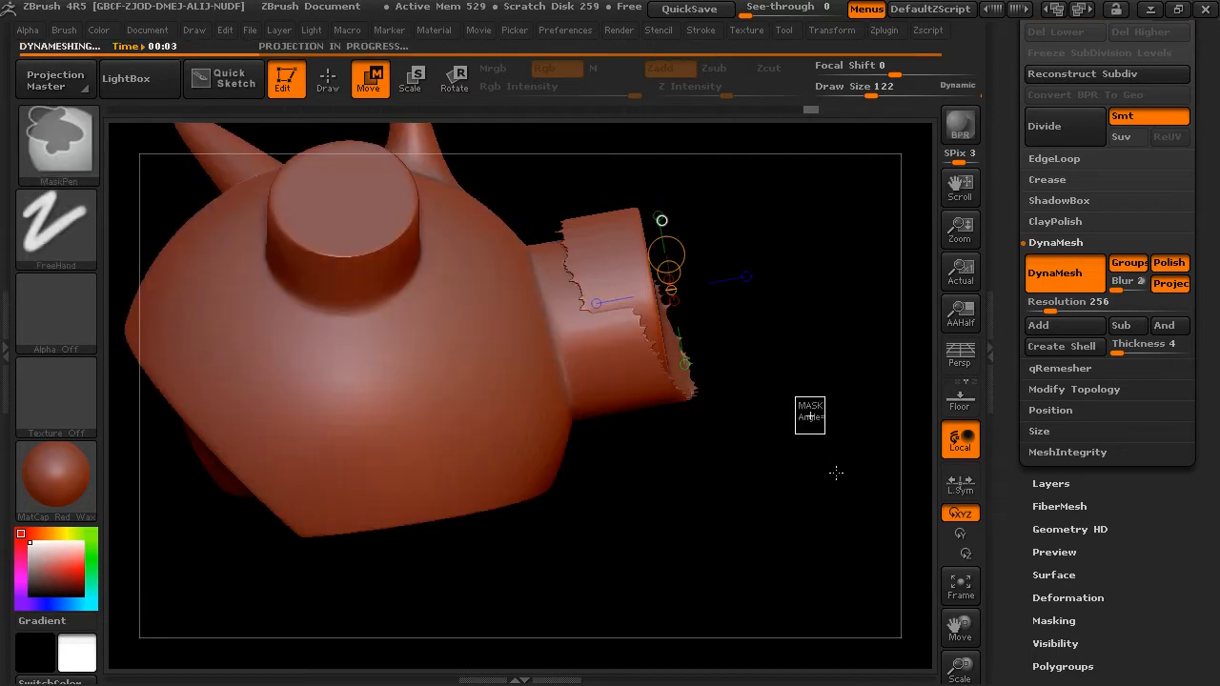
drag(803, 370, 662, 363)
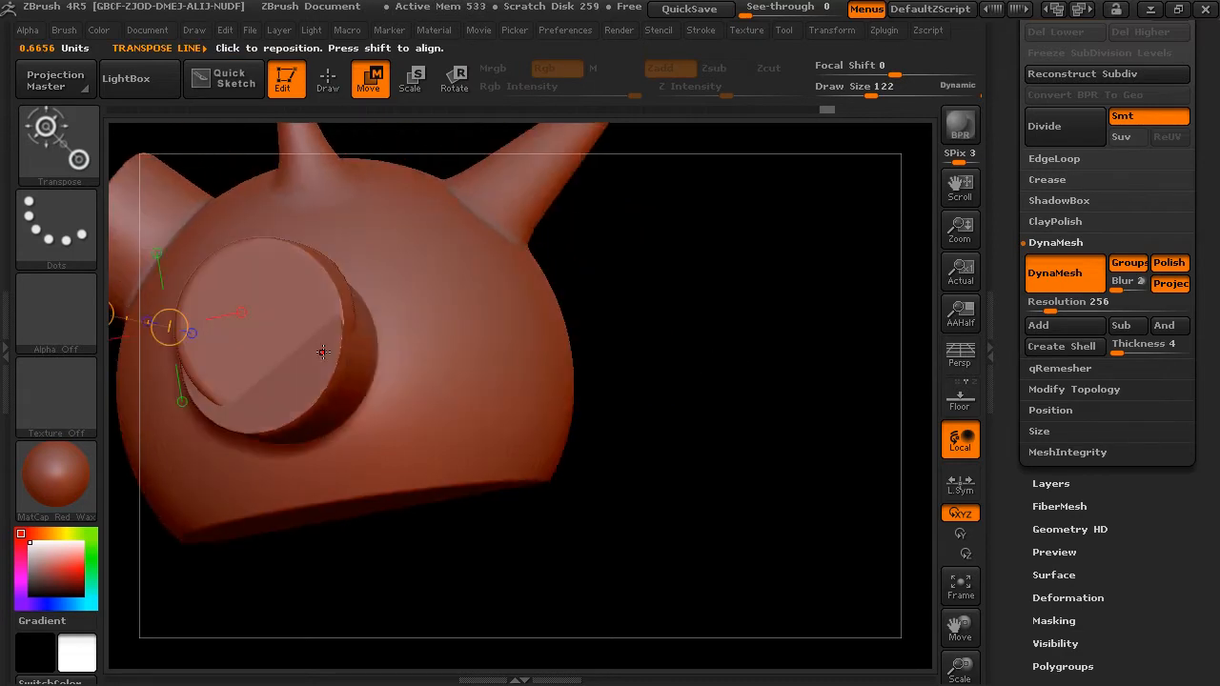
drag(752, 422, 801, 410)
drag(826, 449, 803, 382)
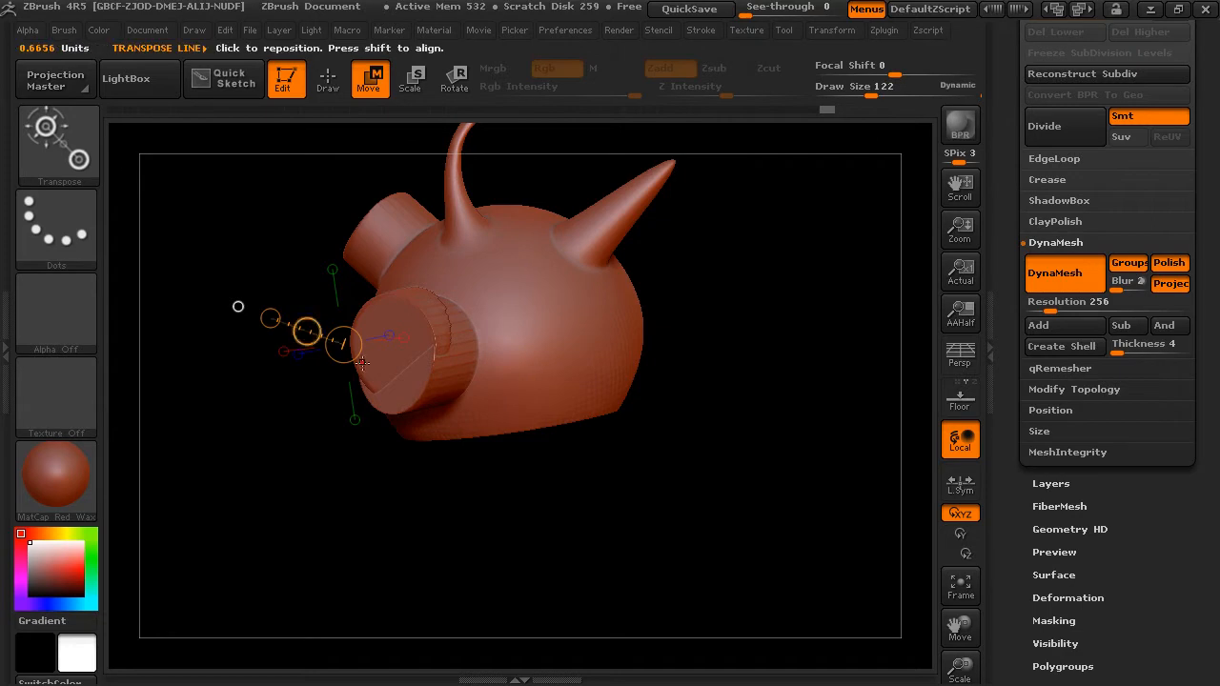
- Draw an S-shaped tube down the sphere's surface beside the horn with the CurveTubeSnap brush
click(43, 138)
click(323, 171)
click(85, 138)
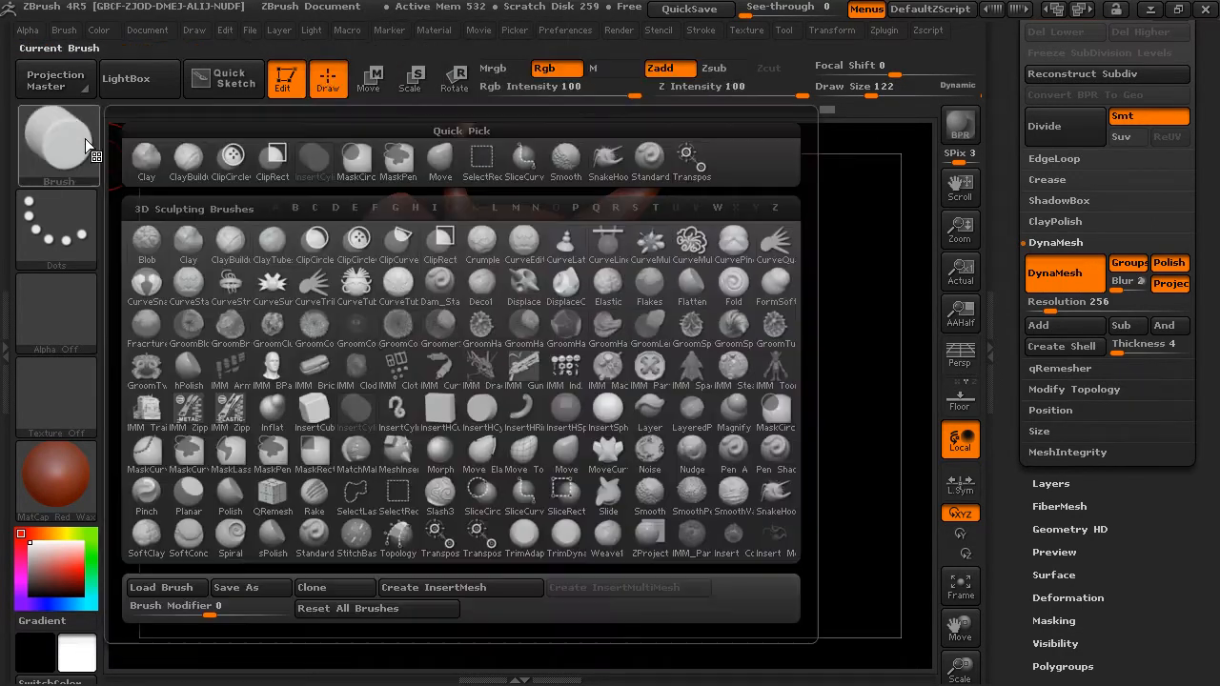
click(400, 289)
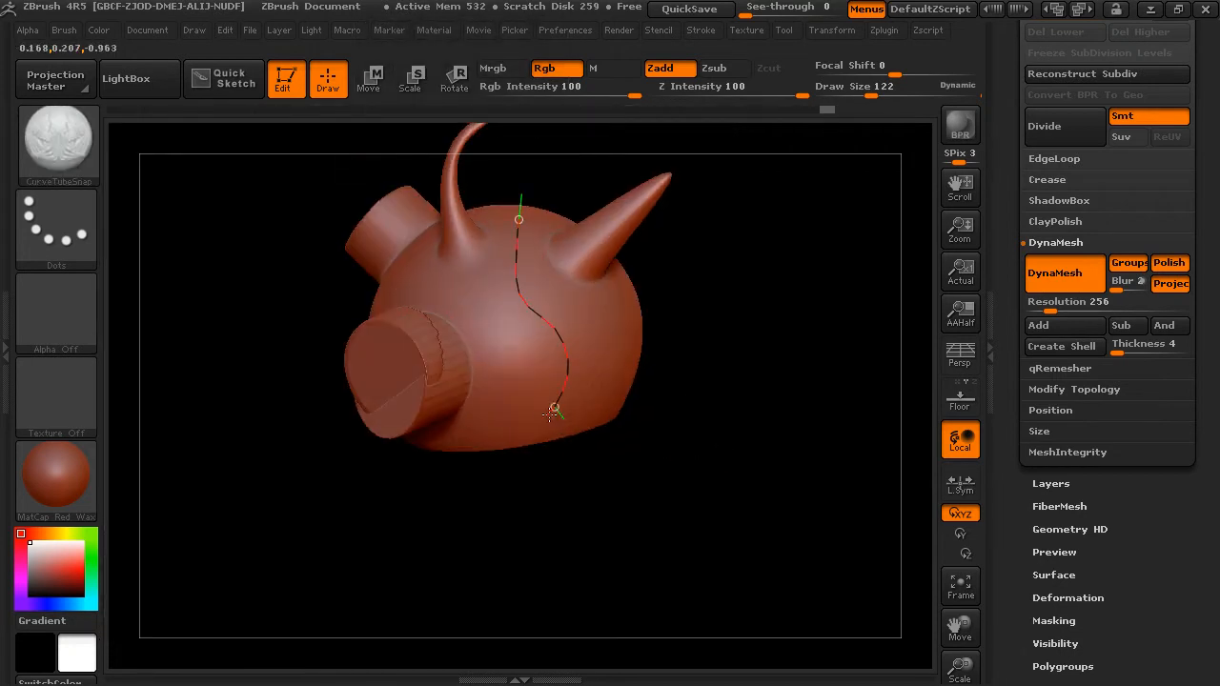
drag(563, 396, 564, 397)
drag(676, 409, 692, 409)
- Merge the curved tube into the DynaMesh and smooth its joint with the sphere
ctrl+drag(749, 295, 770, 374)
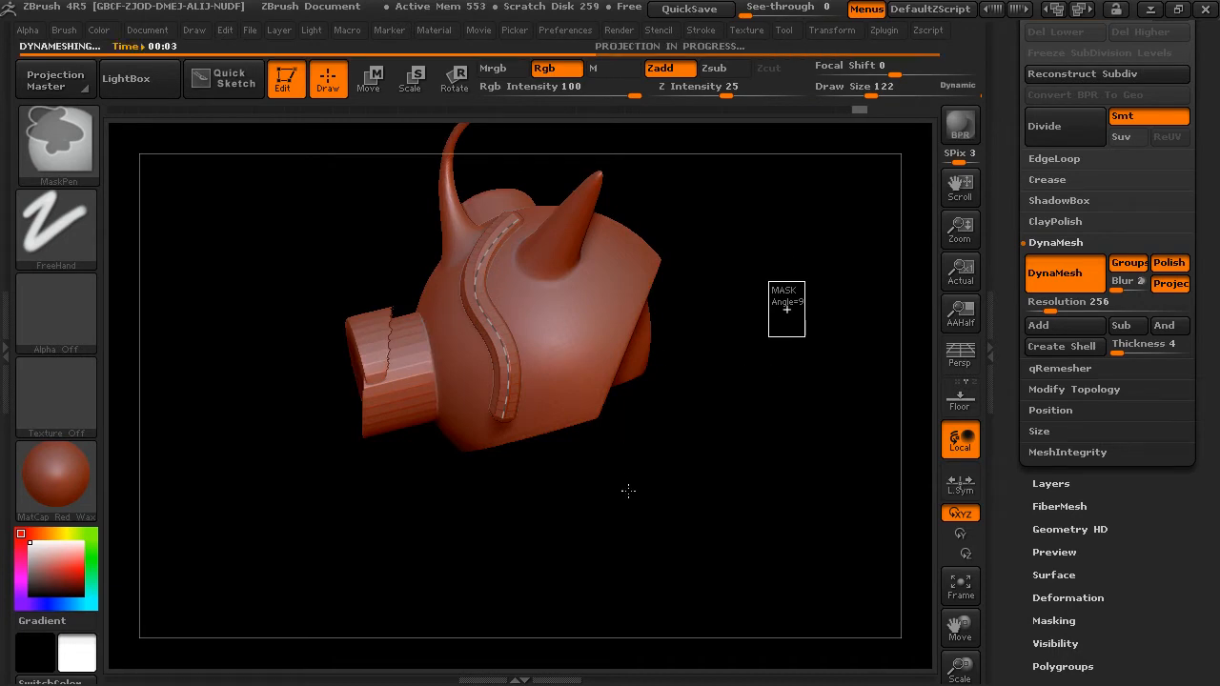
drag(624, 496, 639, 533)
shift+drag(513, 259, 520, 219)
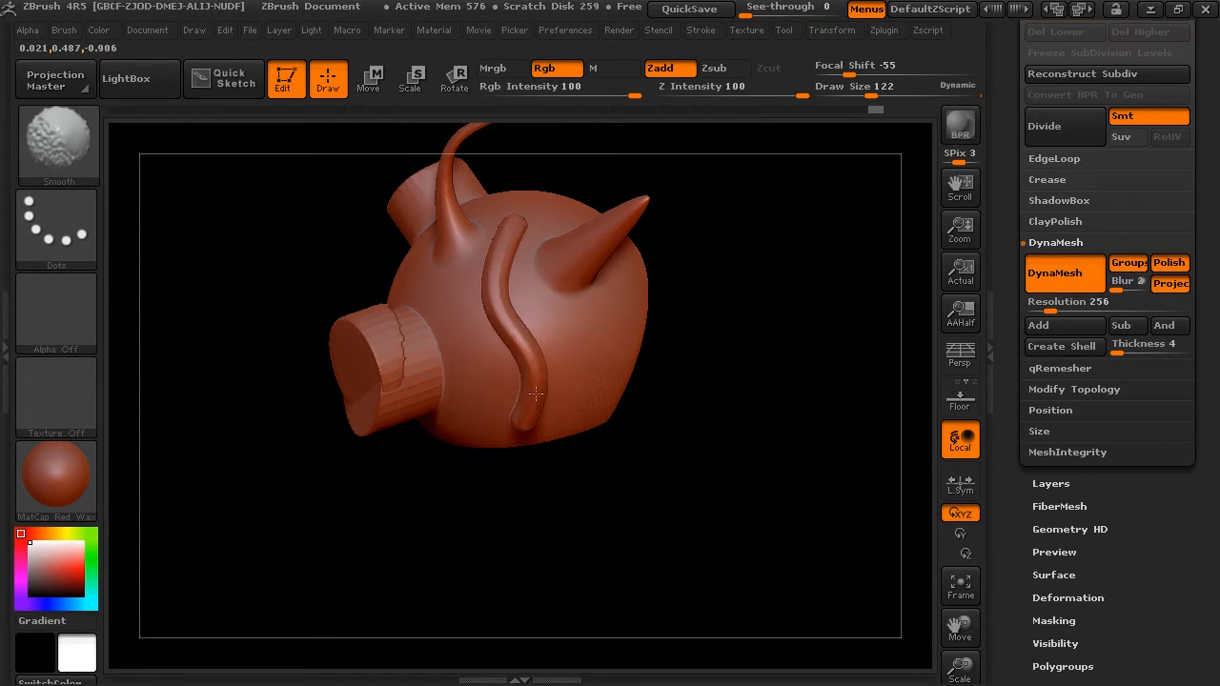
- Turn off DynaMesh's Groups option and remesh the horned model with its surface tube and cylinders
mouse_move(616, 490)
mouse_down()
mouse_move(564, 520)
mouse_move(576, 494)
mouse_up()
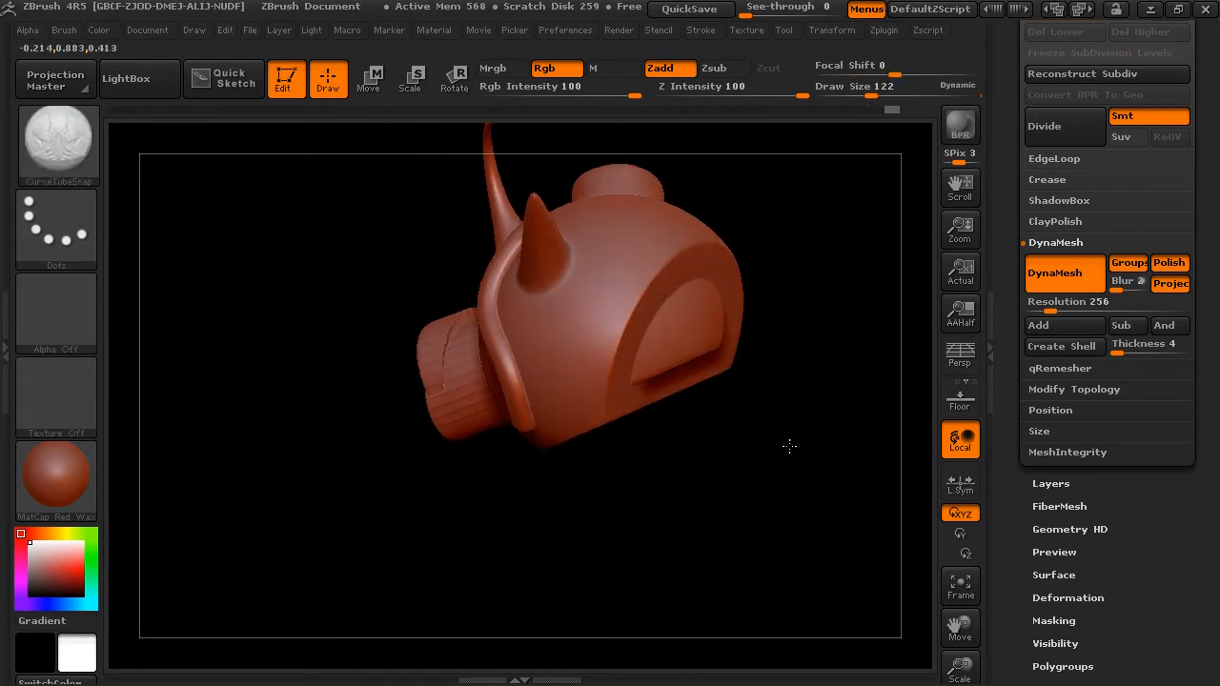
alt+drag(790, 443, 790, 534)
mouse_move(390, 263)
mouse_down()
mouse_move(419, 282)
mouse_move(396, 269)
mouse_up()
click(1140, 270)
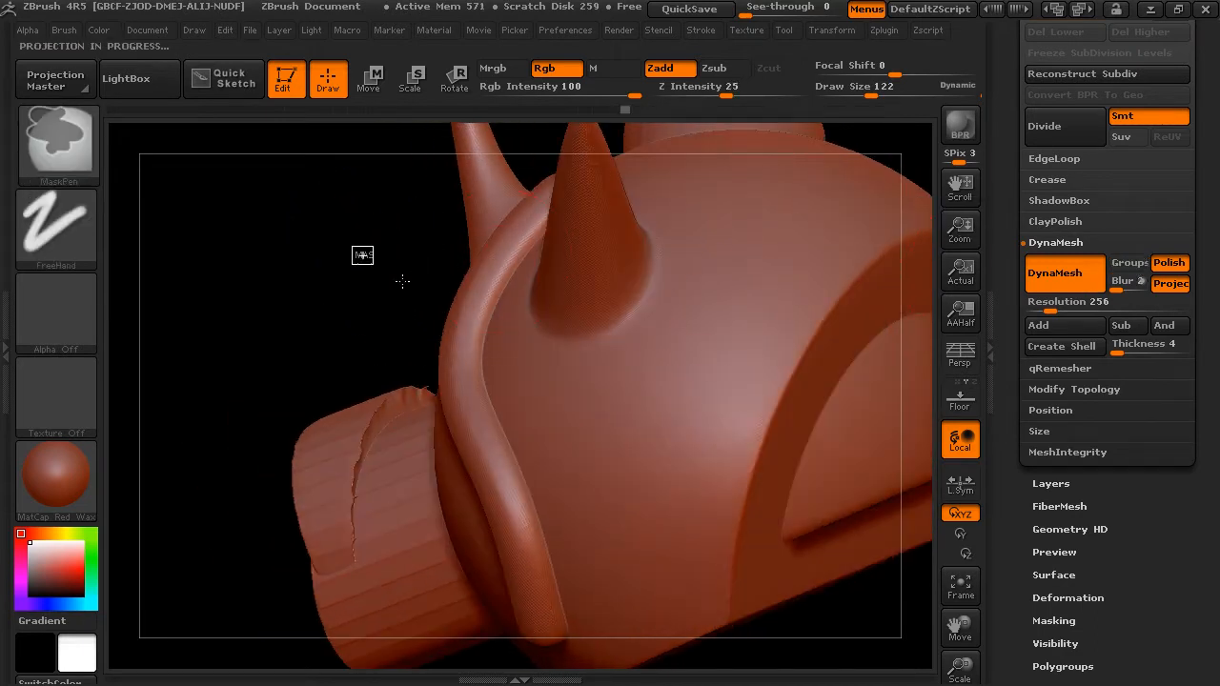
drag(364, 283, 386, 302)
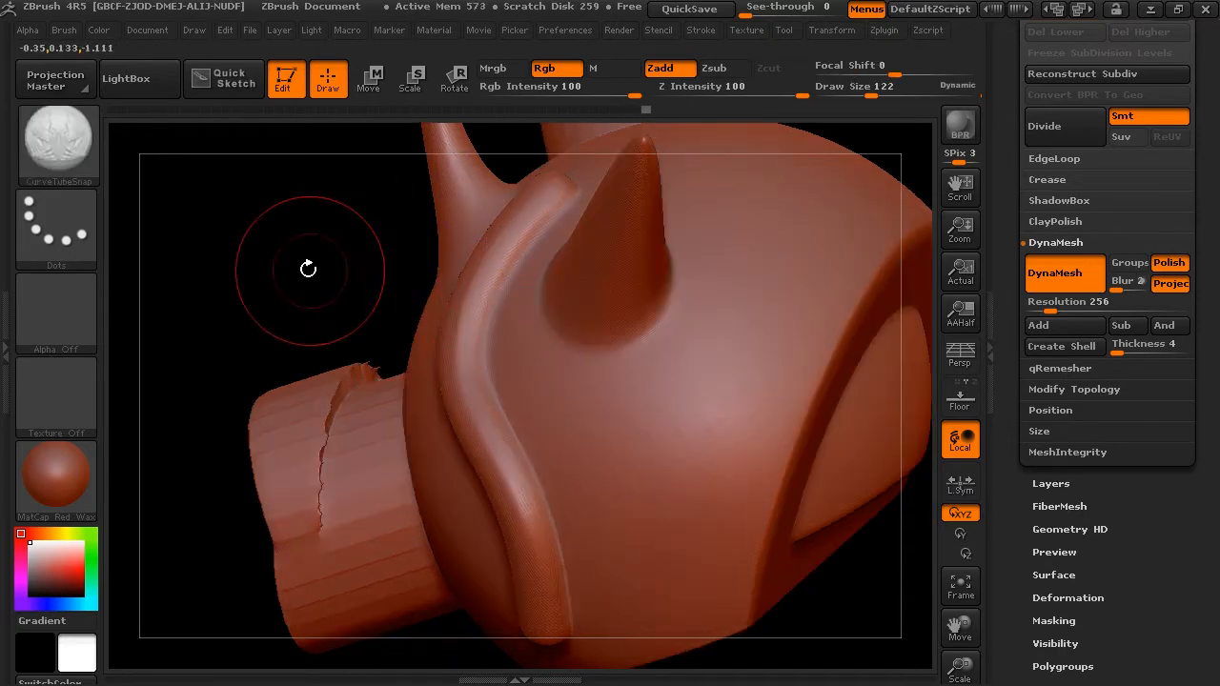
- Switch to the Sphere3D primitive and convert it to a PolyMesh3D
drag(321, 245, 415, 229)
mouse_move(635, 471)
mouse_down()
mouse_move(570, 379)
mouse_move(660, 434)
mouse_move(655, 403)
mouse_move(651, 468)
mouse_move(661, 364)
mouse_move(569, 423)
mouse_move(638, 414)
mouse_move(646, 392)
mouse_move(677, 428)
mouse_up()
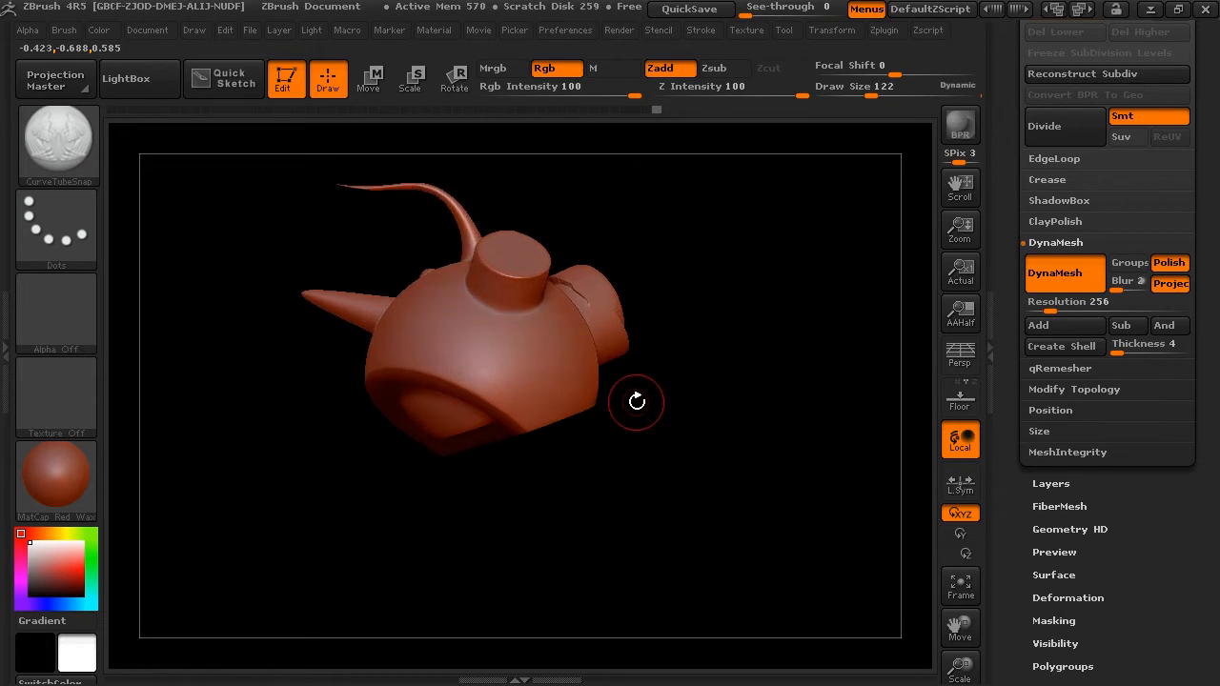
drag(730, 399, 715, 389)
drag(1007, 223, 1010, 410)
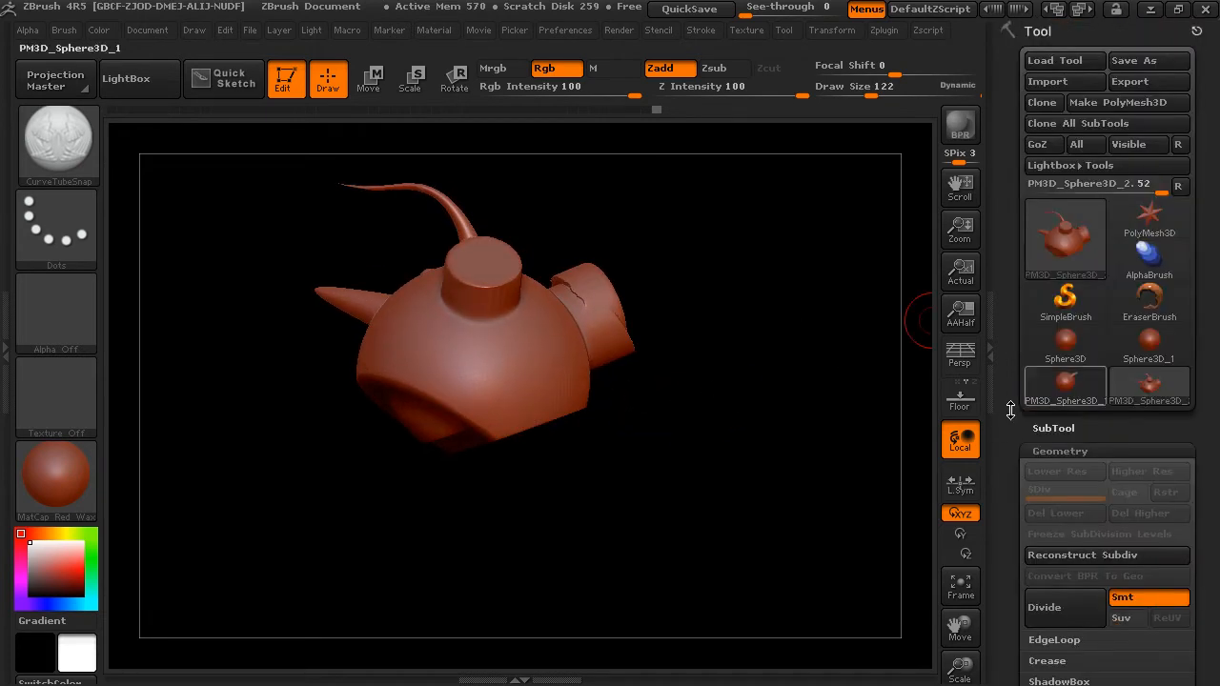
click(1070, 345)
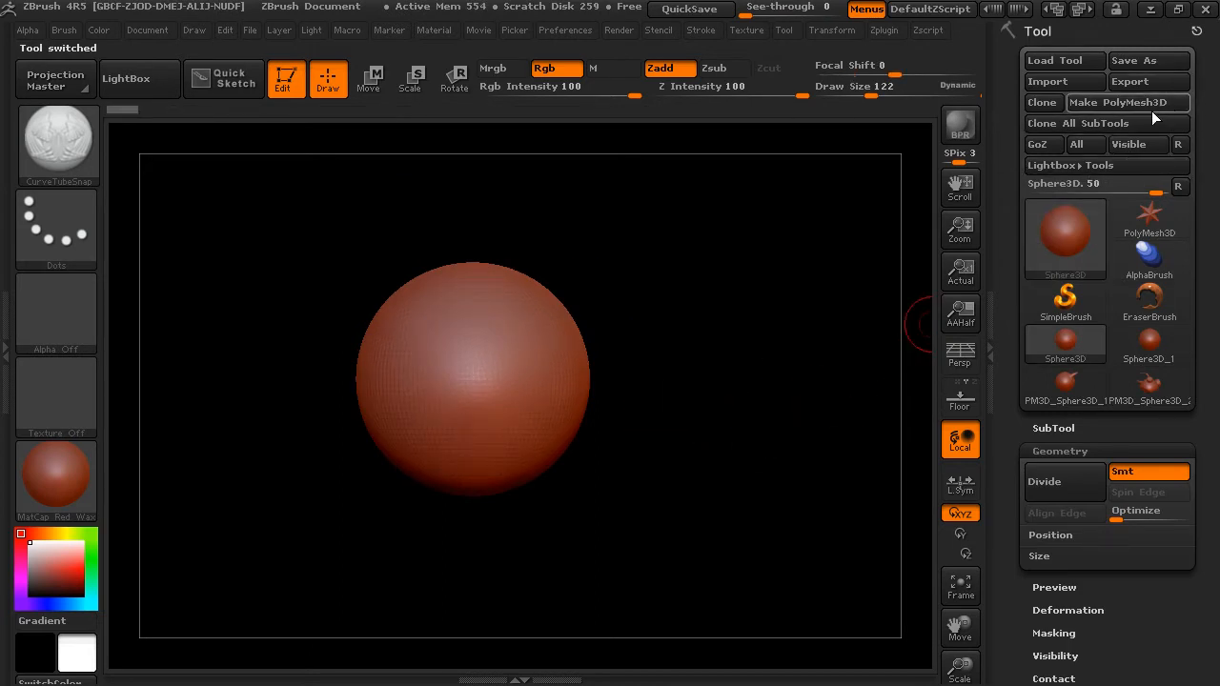
click(1109, 103)
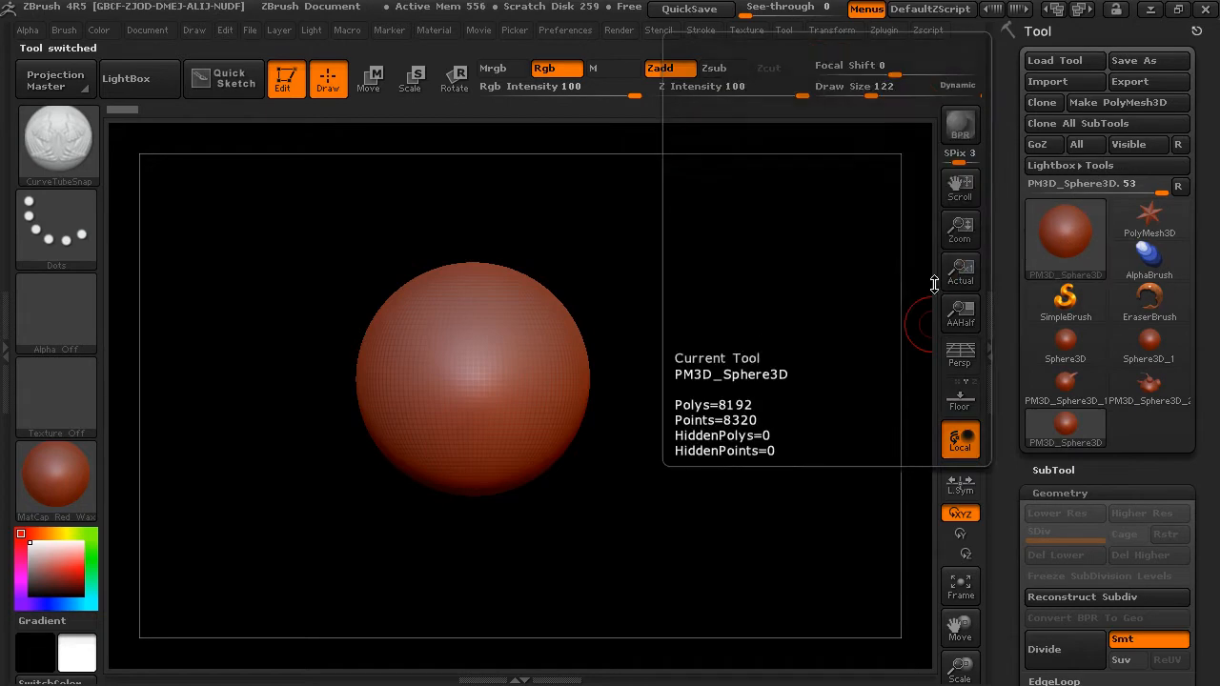
- Enable DynaMesh with Polish on the new sphere and choose the InsertCylinder brush
drag(1020, 424, 1025, 317)
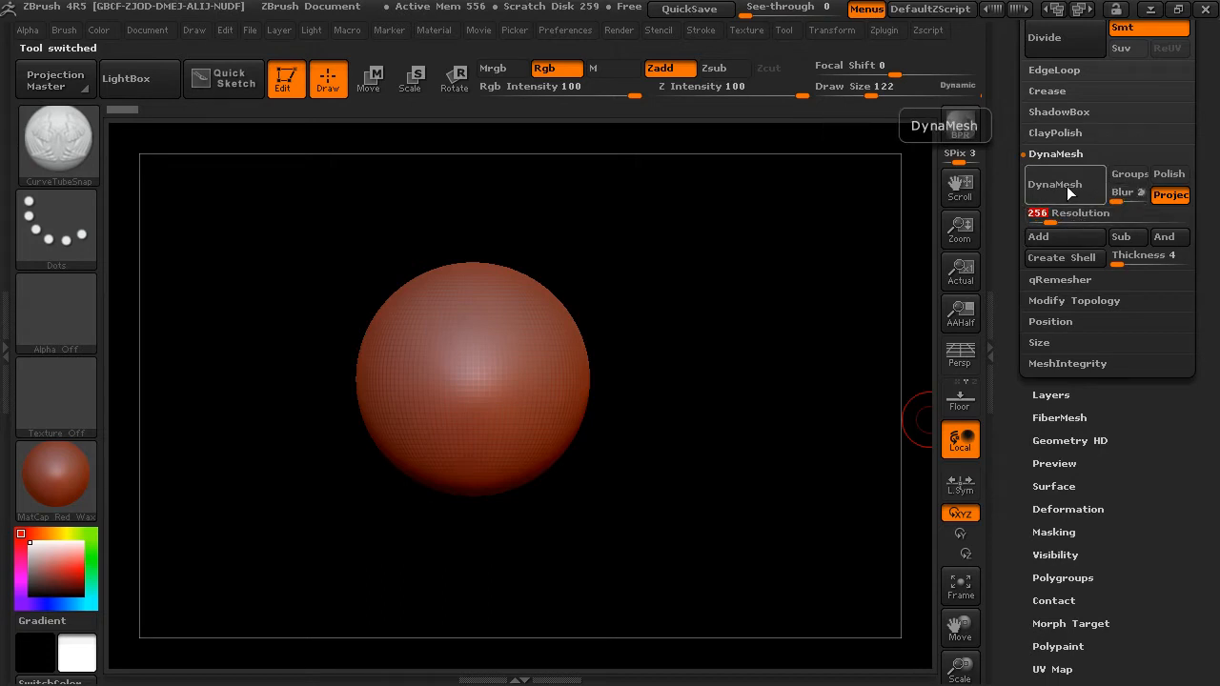
click(1169, 174)
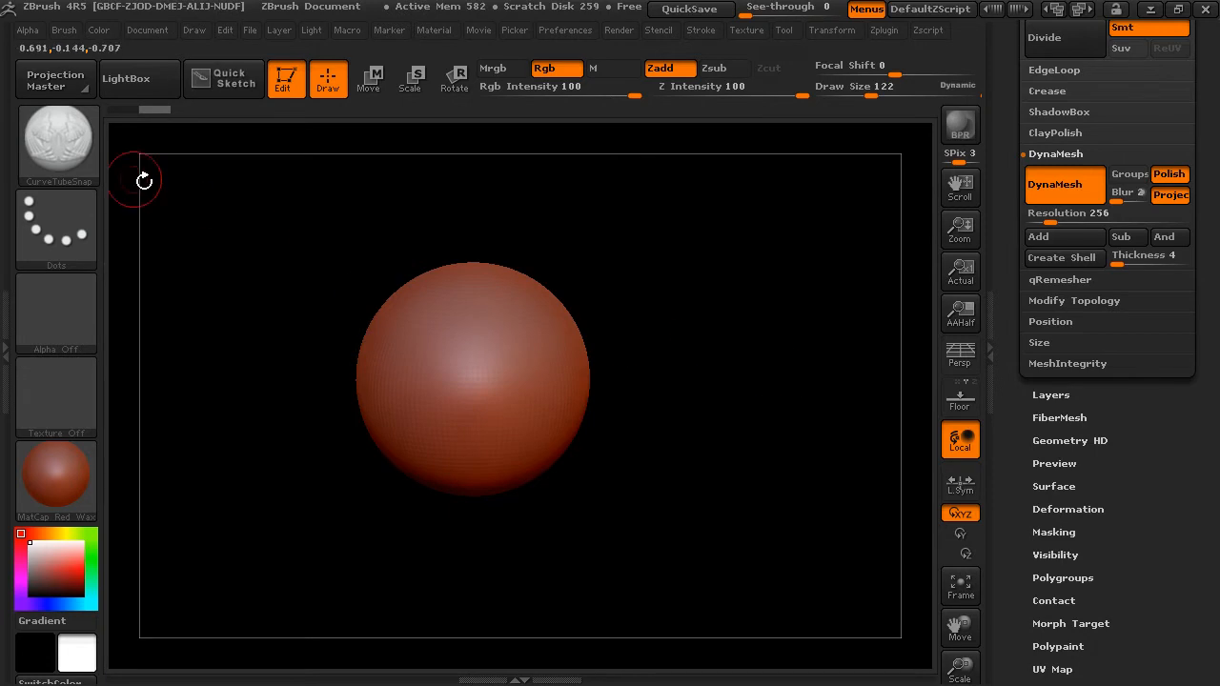
click(59, 146)
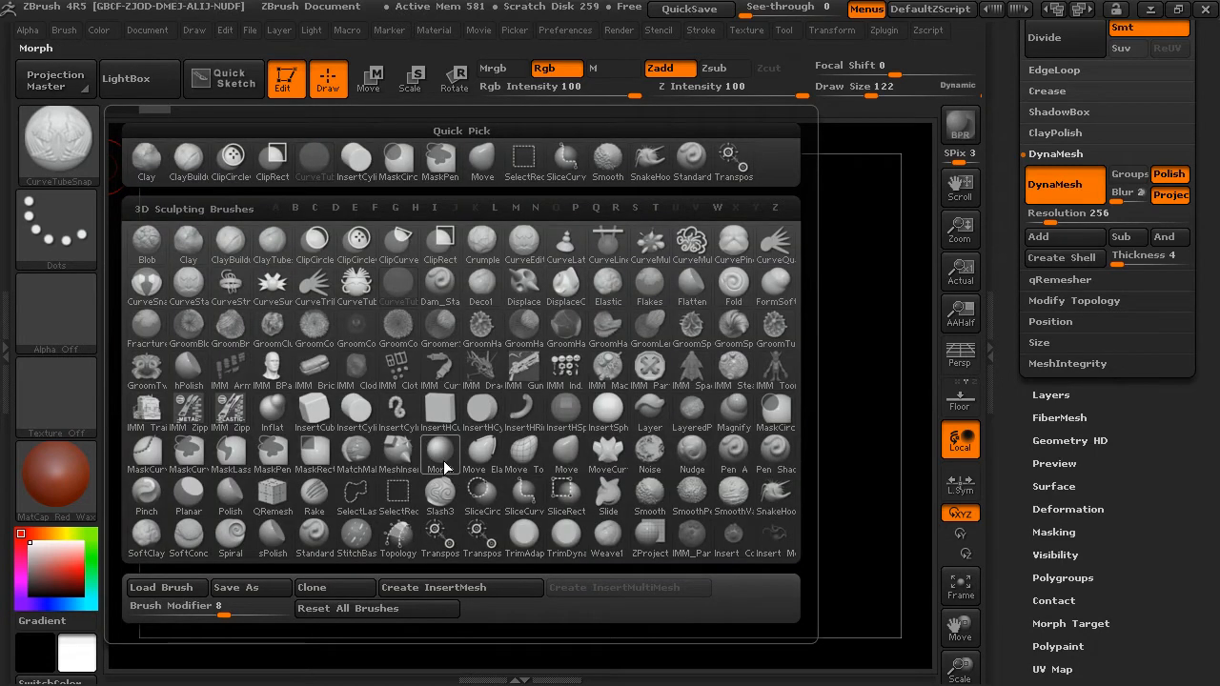
click(357, 411)
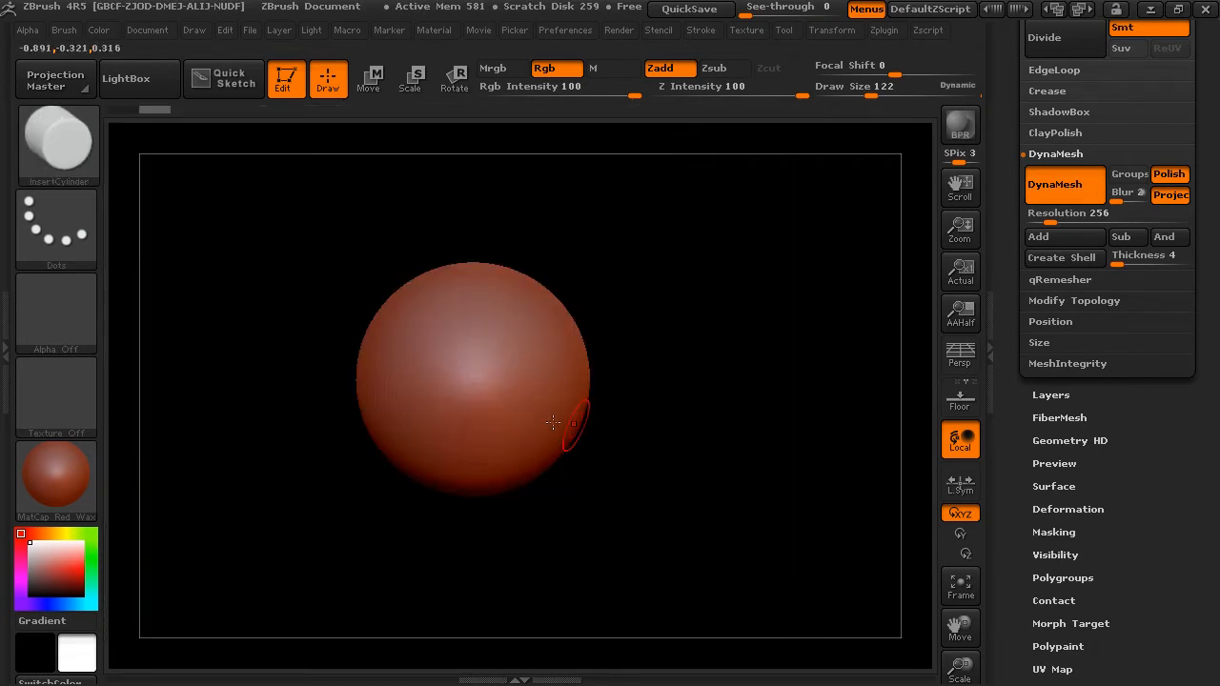
- Try to create a DynaMesh shell with a protruding cylinder inserted on the sphere's side and its mask cleared
drag(526, 401, 554, 435)
drag(710, 458, 773, 394)
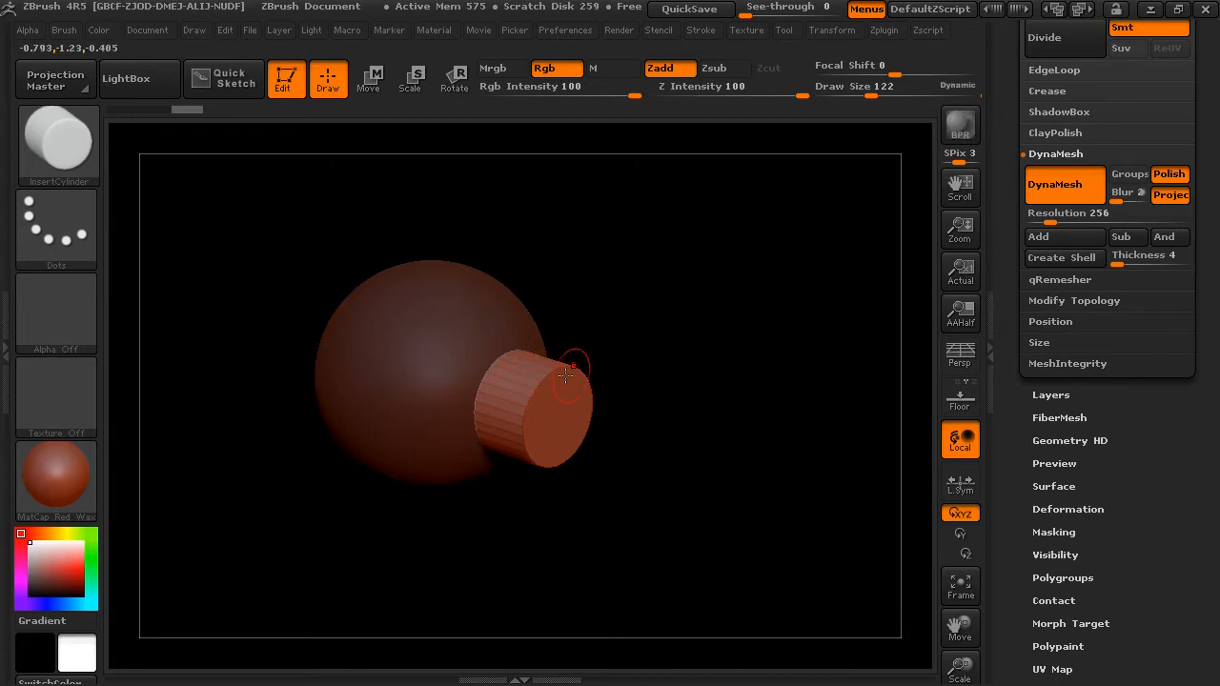
click(1075, 257)
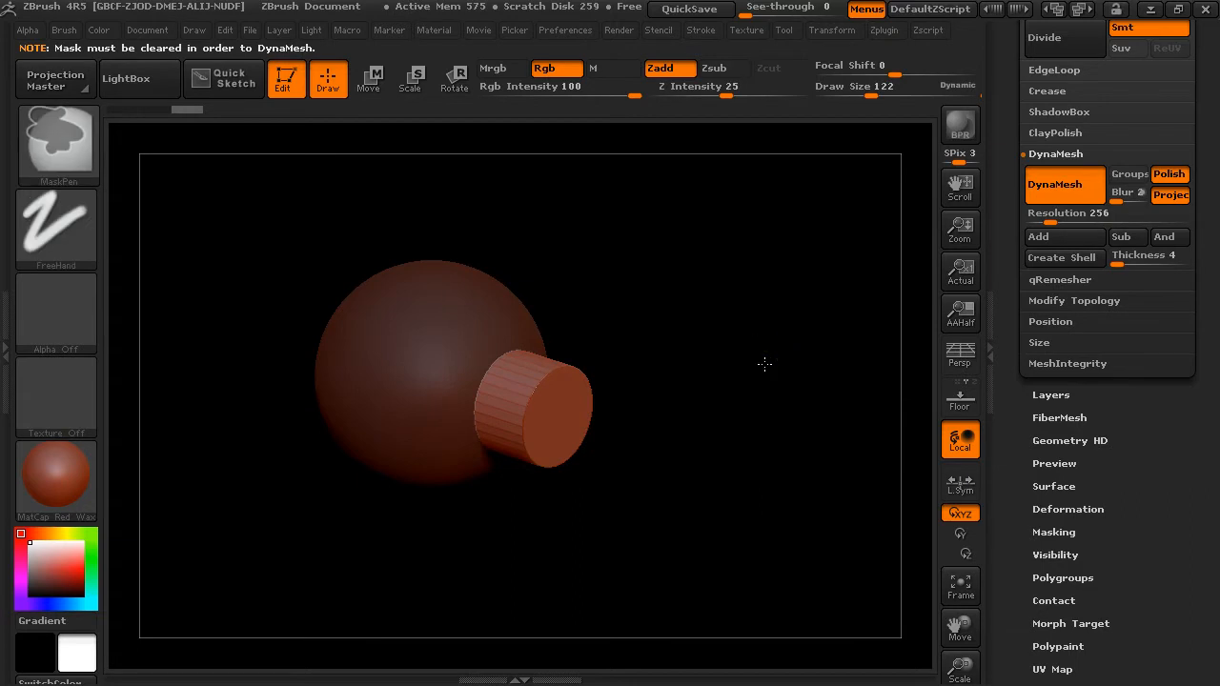
ctrl+click(762, 355)
click(1060, 260)
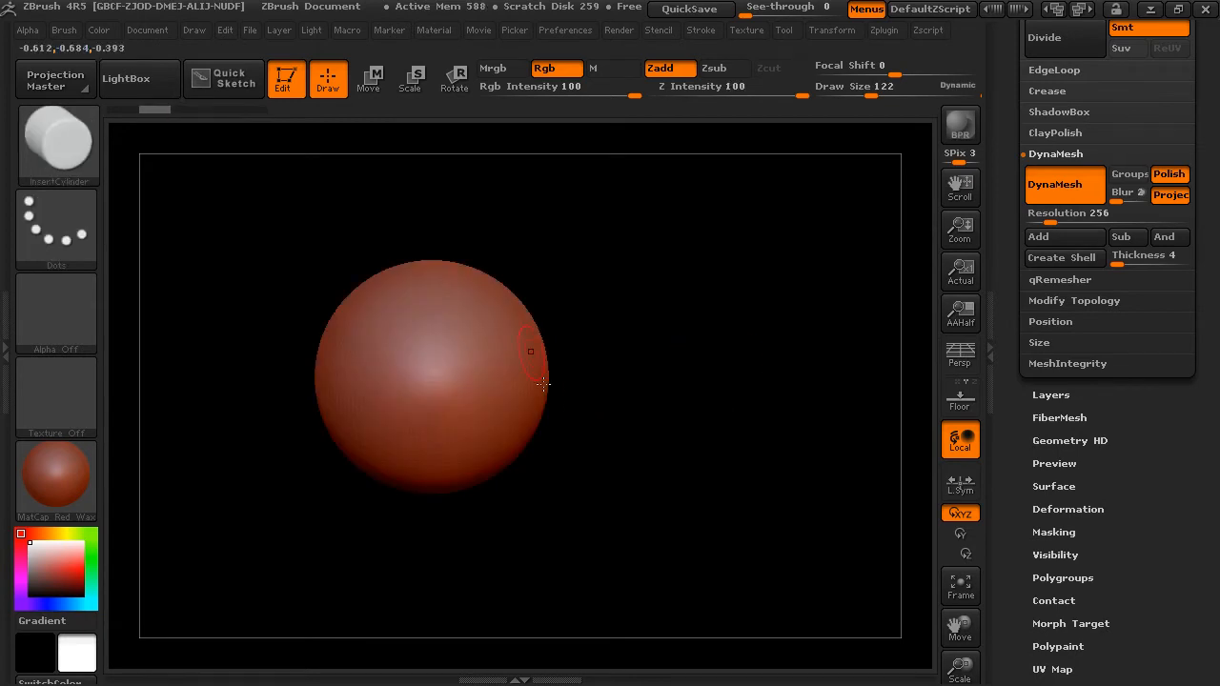
- Insert a subtractive cylinder into the sphere's lower side with the InsertCylinder brush
mouse_move(527, 404)
alt+mouse_down()
mouse_move(632, 397)
mouse_move(466, 425)
alt+mouse_up()
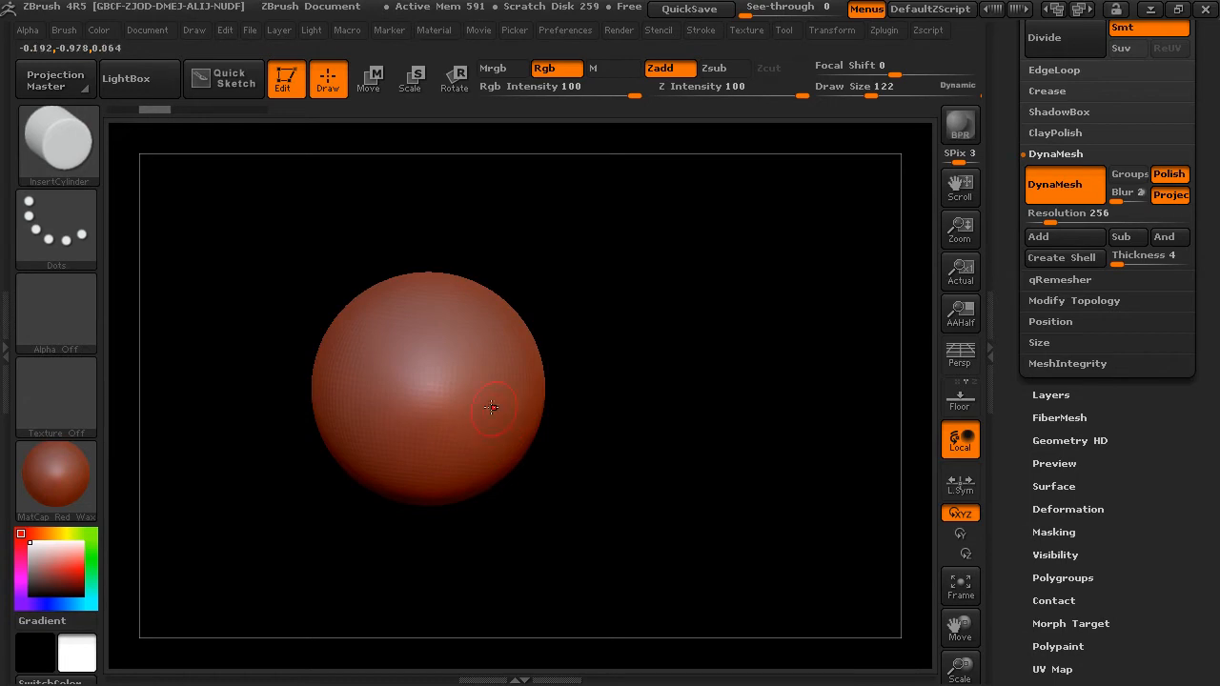
drag(597, 414, 500, 416)
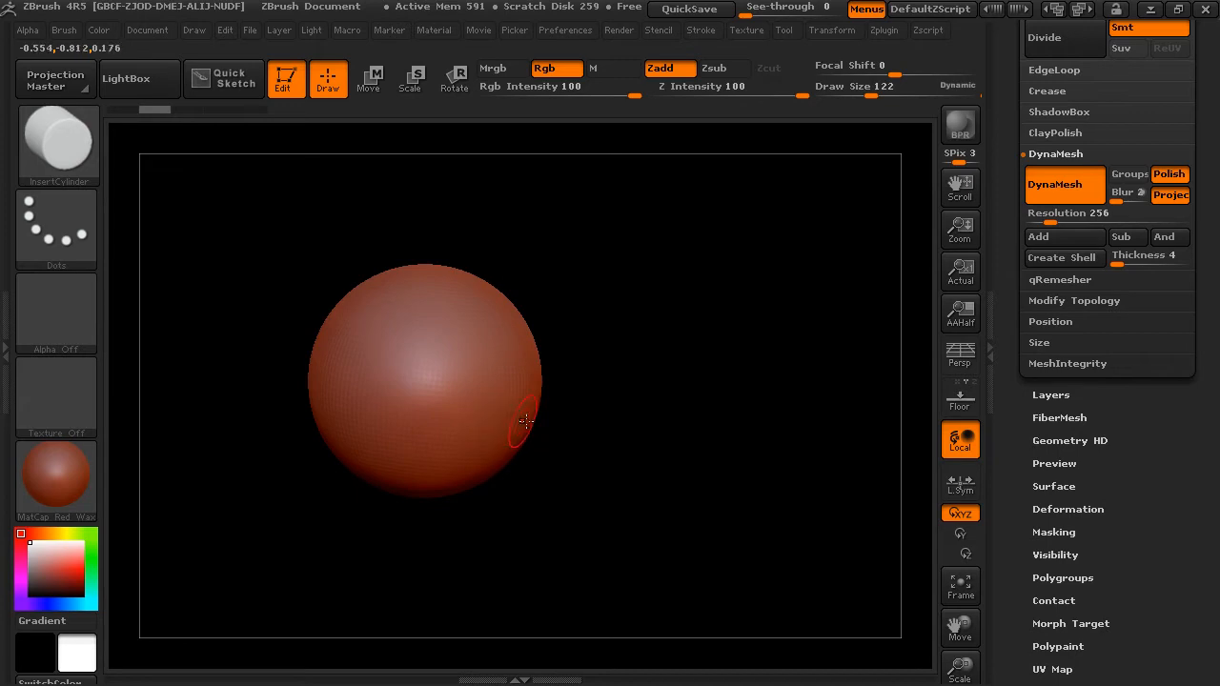
drag(497, 417, 527, 455)
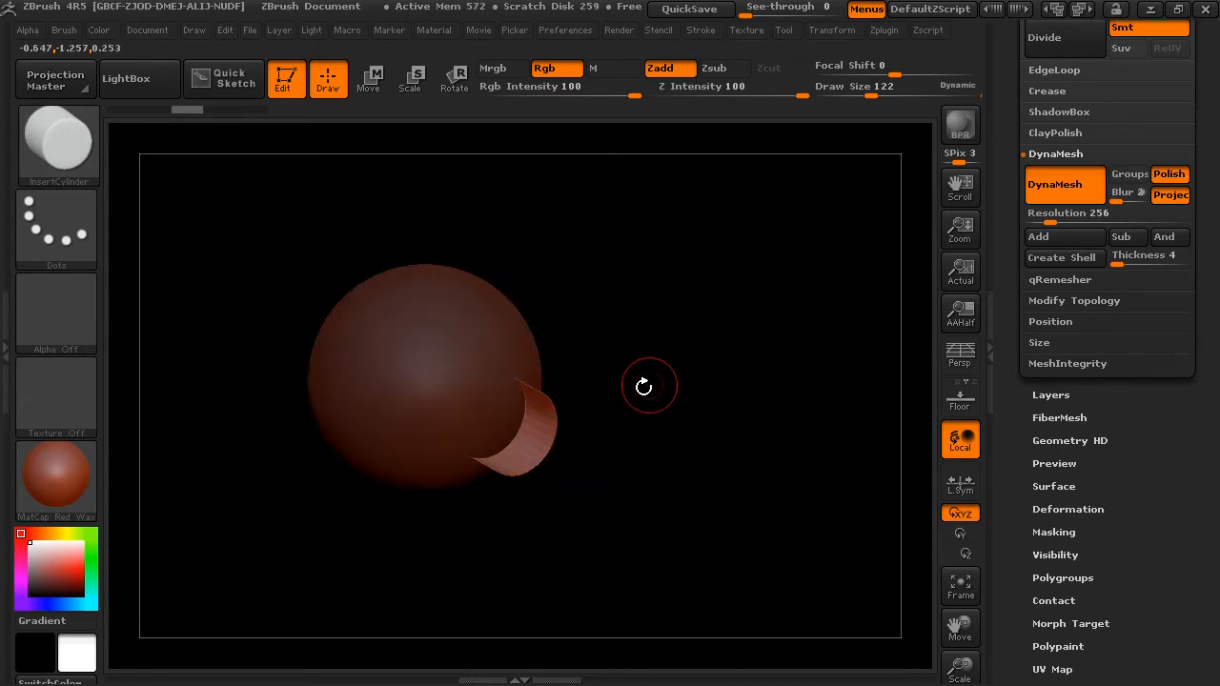
drag(640, 387, 680, 390)
- Clear the mask and remesh the DynaMesh to cut the cylinder's hole into the sphere
ctrl+drag(640, 324, 657, 332)
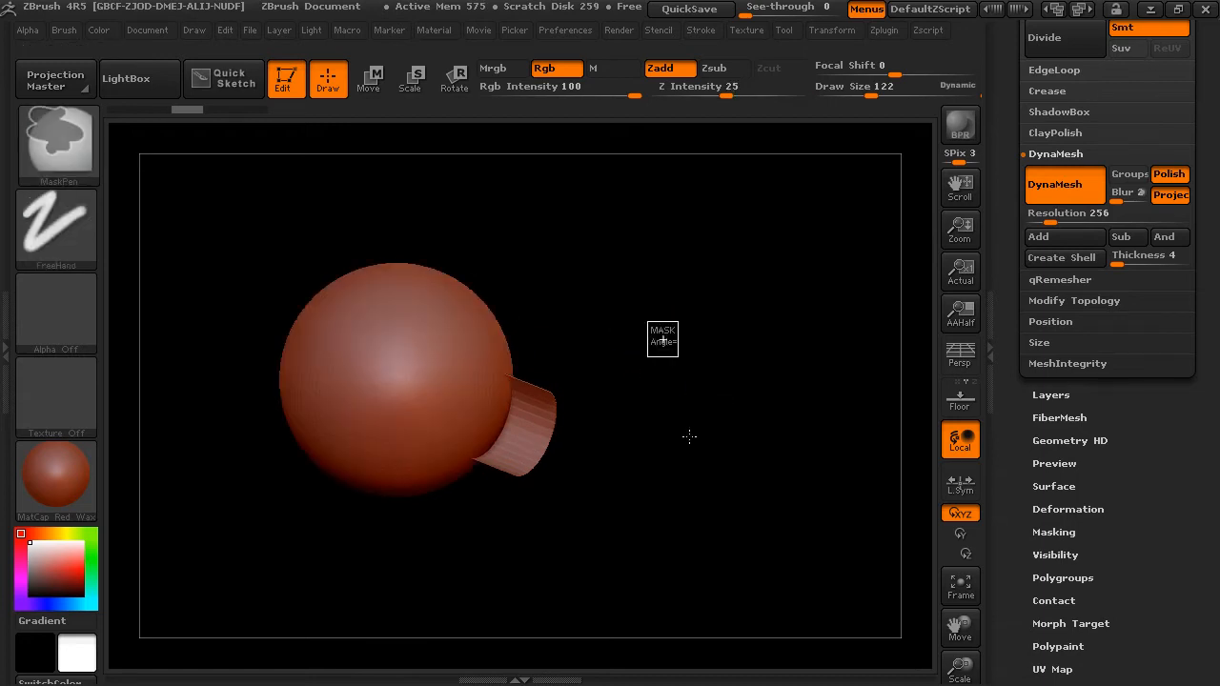
mouse_move(616, 384)
mouse_down()
mouse_move(621, 357)
mouse_move(518, 410)
mouse_up()
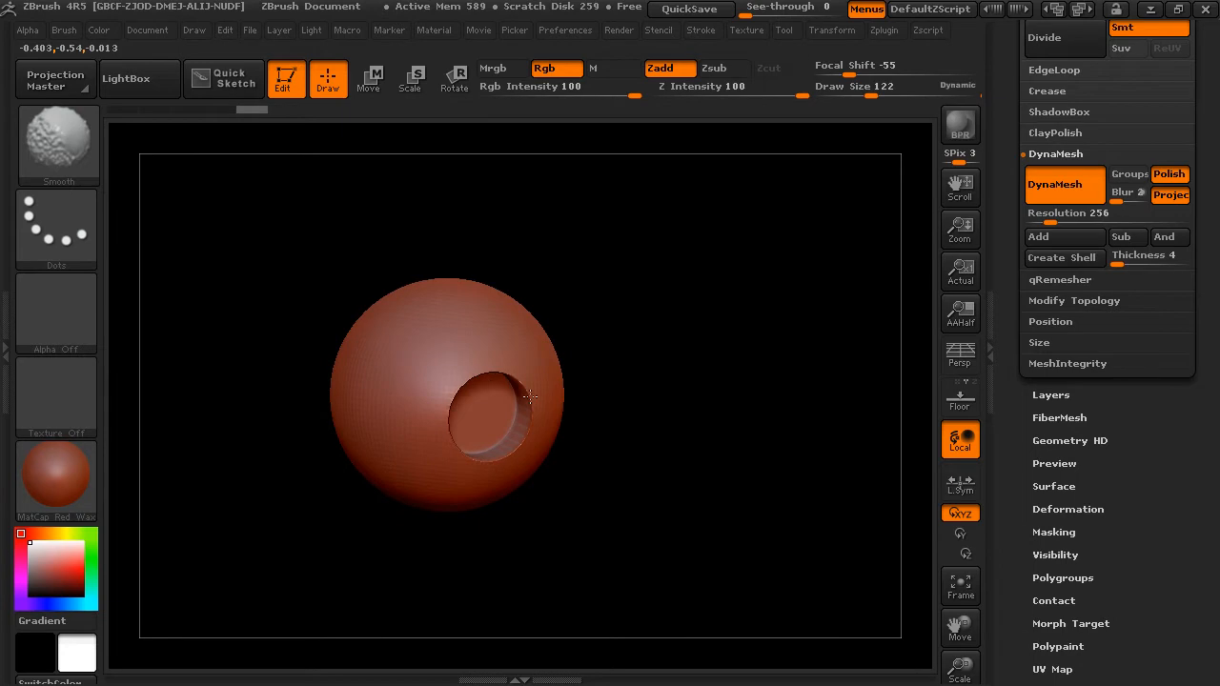
mouse_move(592, 381)
mouse_down()
mouse_move(670, 327)
mouse_move(673, 297)
mouse_move(513, 396)
mouse_up()
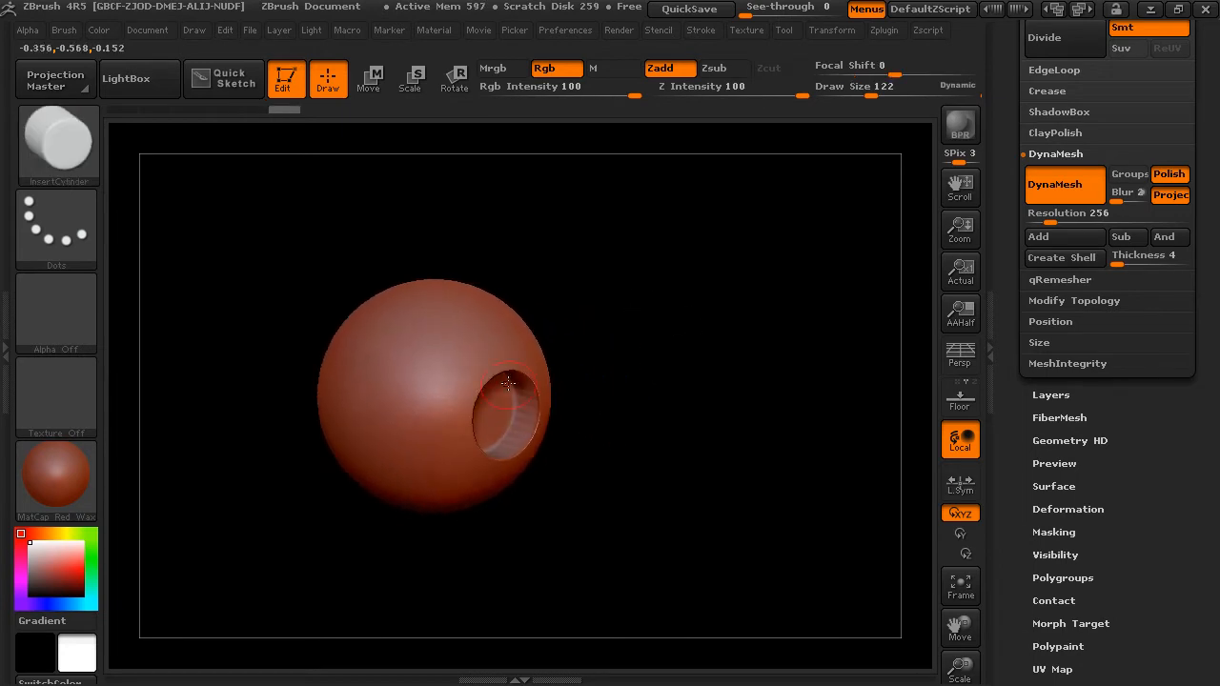
- Return to the uncut sphere with its subtractive cylinder, clear the mask and create a DynaMesh shell
drag(628, 449, 729, 272)
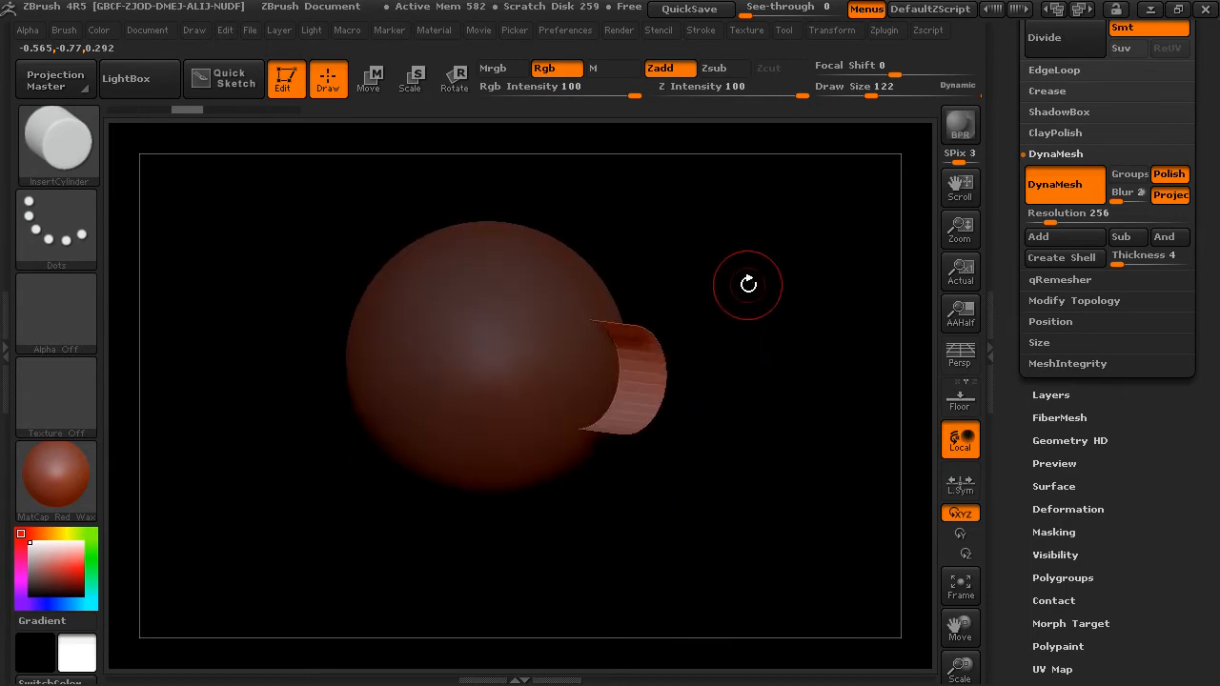
click(1048, 258)
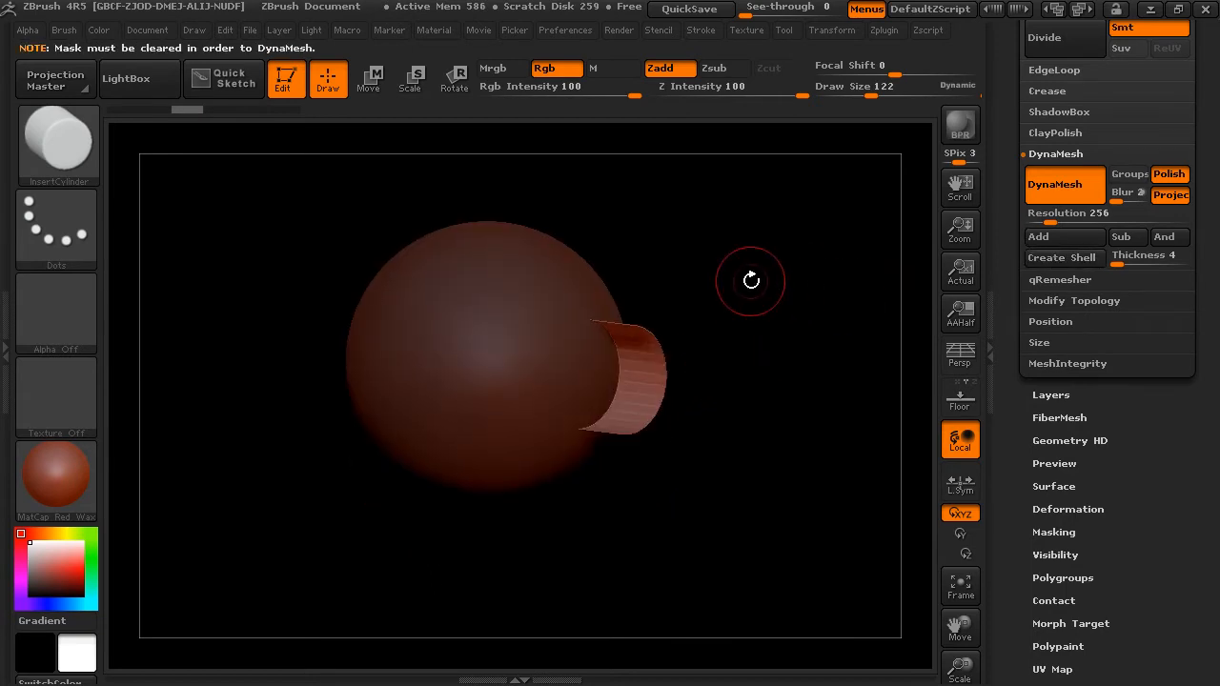
ctrl+click(850, 275)
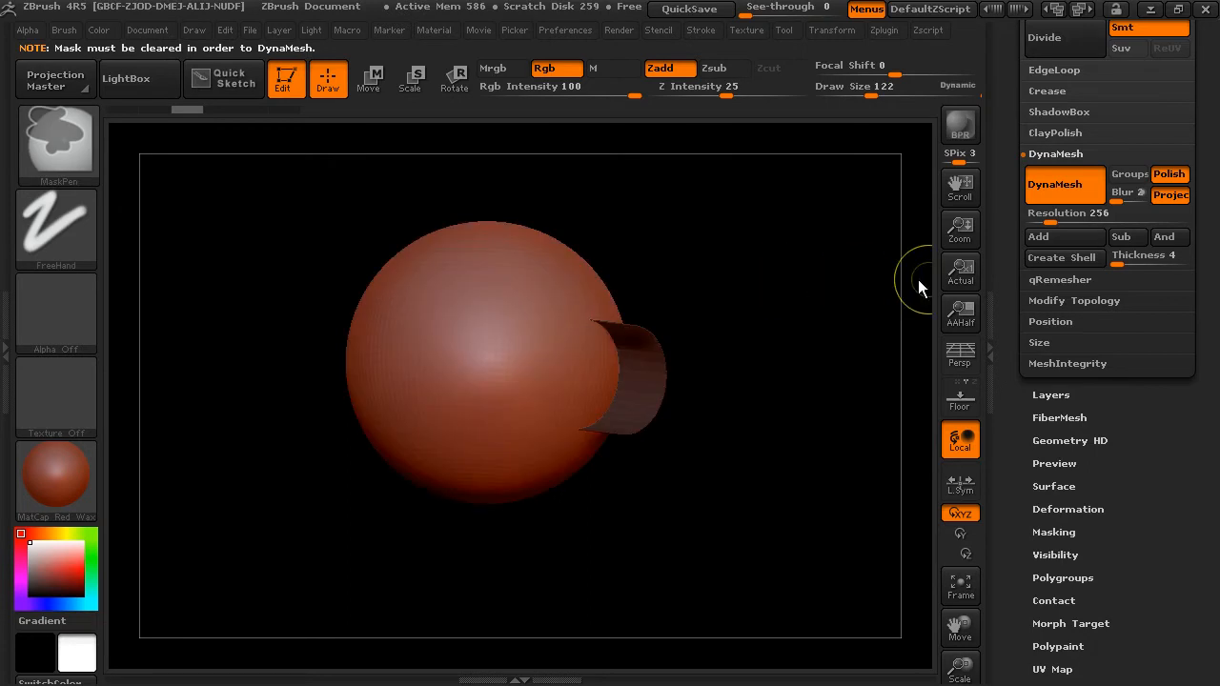
ctrl+click(899, 276)
ctrl+drag(789, 279, 830, 282)
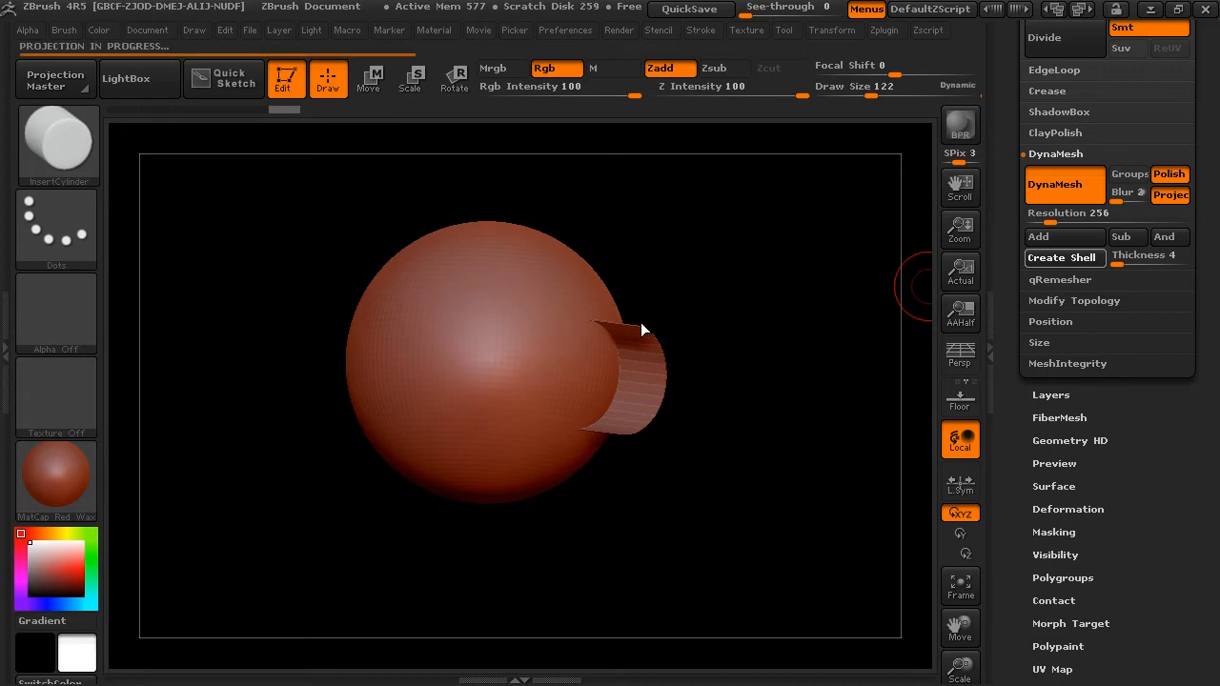
- Smooth the jagged rim of the round opening in the shelled sphere
drag(637, 330, 751, 296)
mouse_move(808, 258)
mouse_down()
mouse_move(757, 197)
mouse_move(777, 211)
mouse_move(659, 286)
mouse_up()
shift+drag(520, 354, 508, 362)
drag(822, 239, 858, 215)
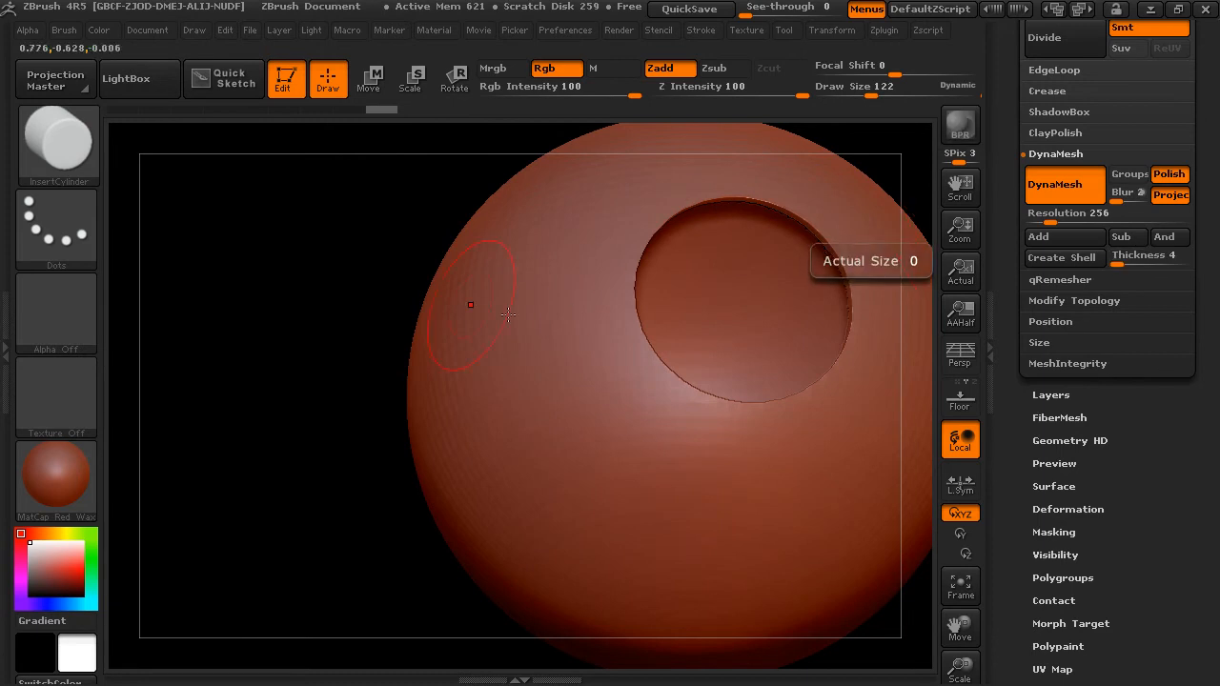
mouse_move(300, 286)
mouse_down()
mouse_move(658, 294)
mouse_move(763, 243)
mouse_up()
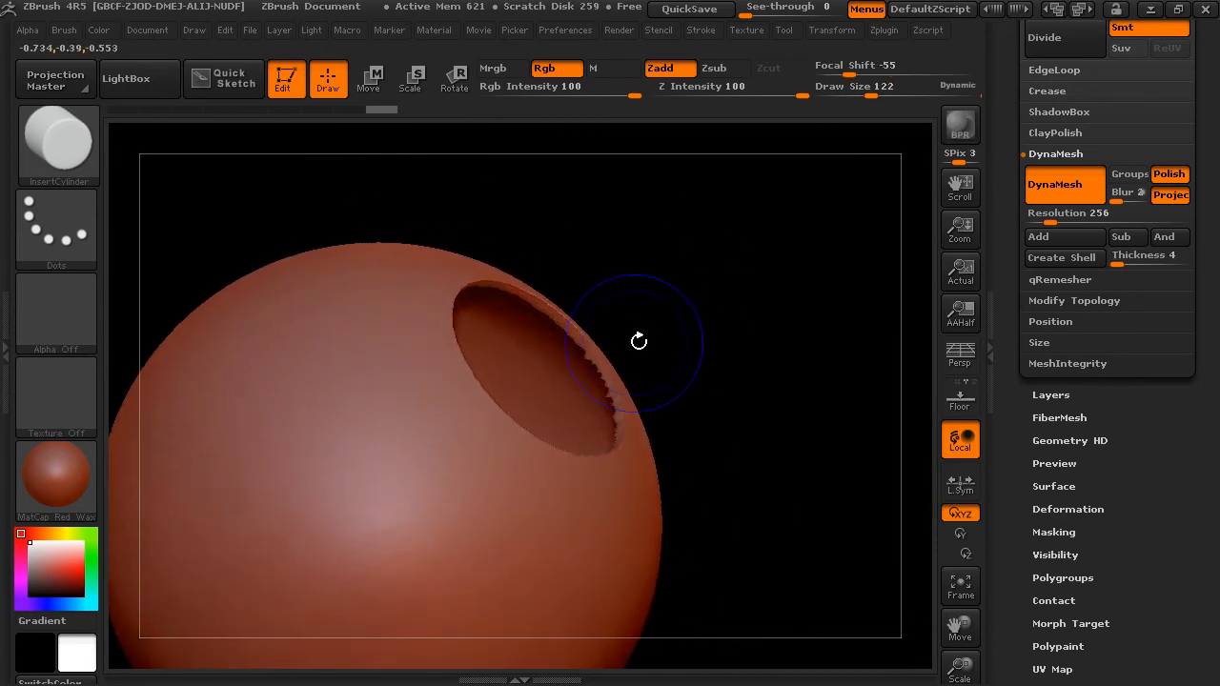
shift+drag(591, 354, 610, 420)
mouse_move(744, 353)
mouse_down()
mouse_move(656, 408)
mouse_move(833, 256)
mouse_move(807, 336)
mouse_up()
right_drag(807, 337, 828, 367)
mouse_move(466, 416)
mouse_down()
mouse_move(420, 389)
mouse_move(419, 344)
mouse_move(450, 271)
mouse_up()
alt+drag(846, 541, 679, 501)
mouse_move(679, 501)
mouse_down()
mouse_move(768, 476)
mouse_move(823, 400)
mouse_move(826, 460)
mouse_up()
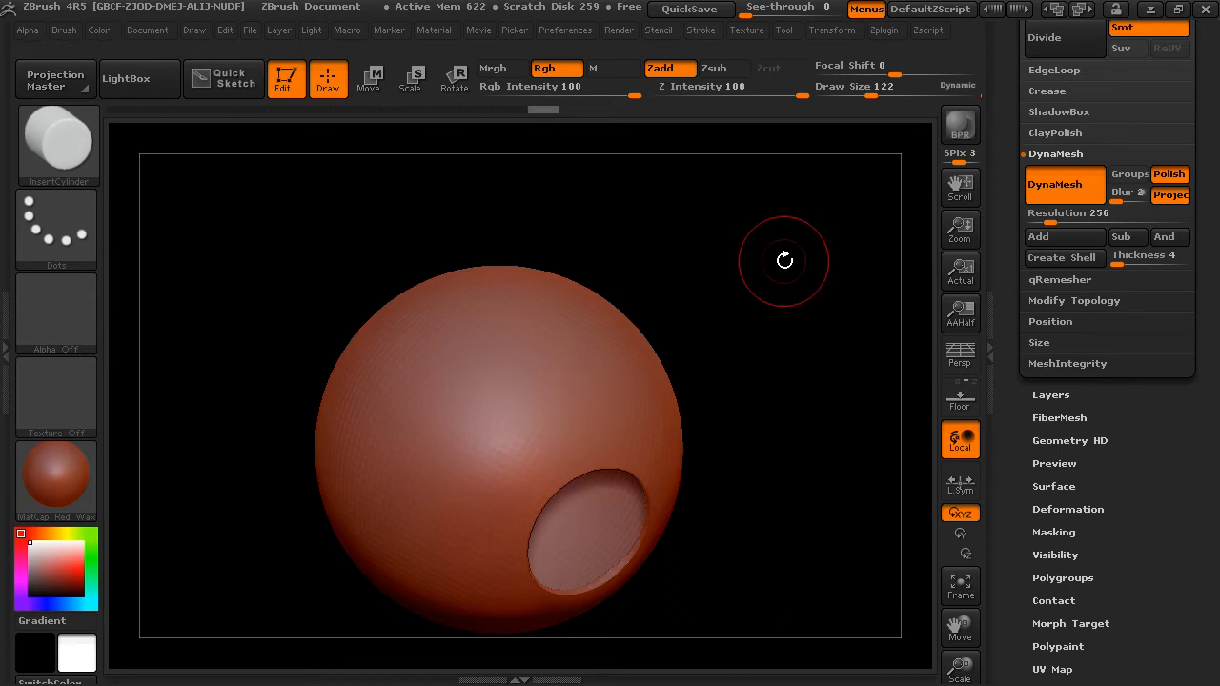
- Turn off DynaMesh on the sphere with the round opening
drag(801, 305, 745, 298)
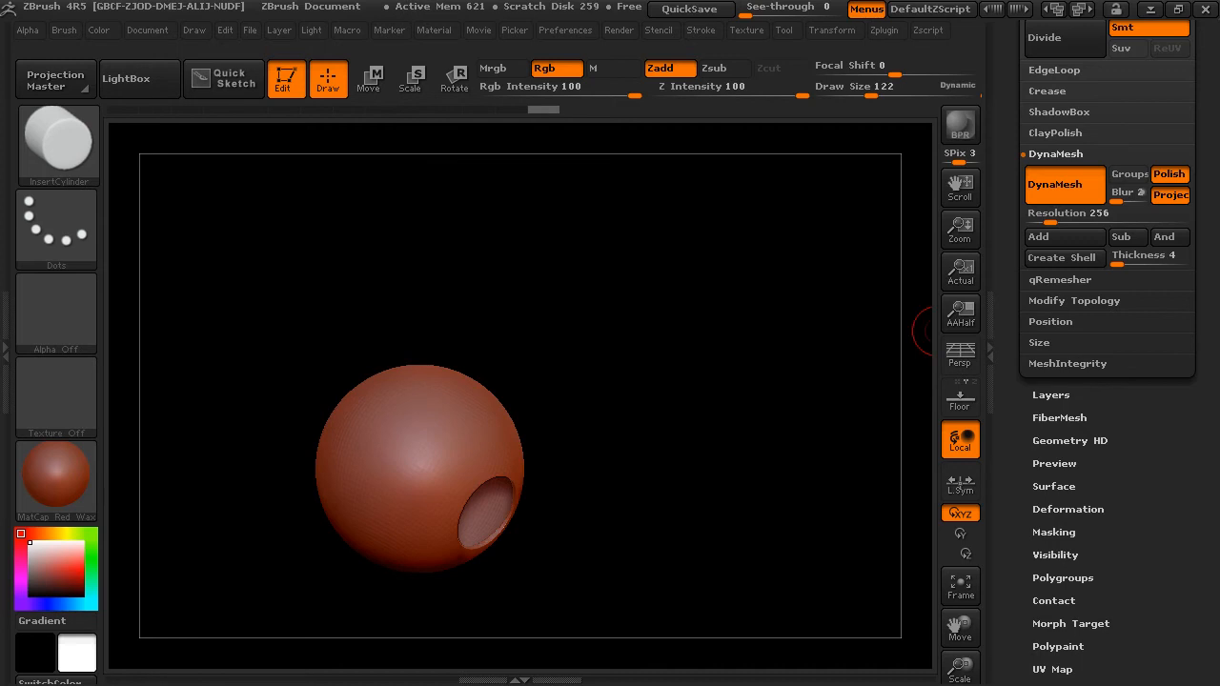
drag(519, 331, 720, 272)
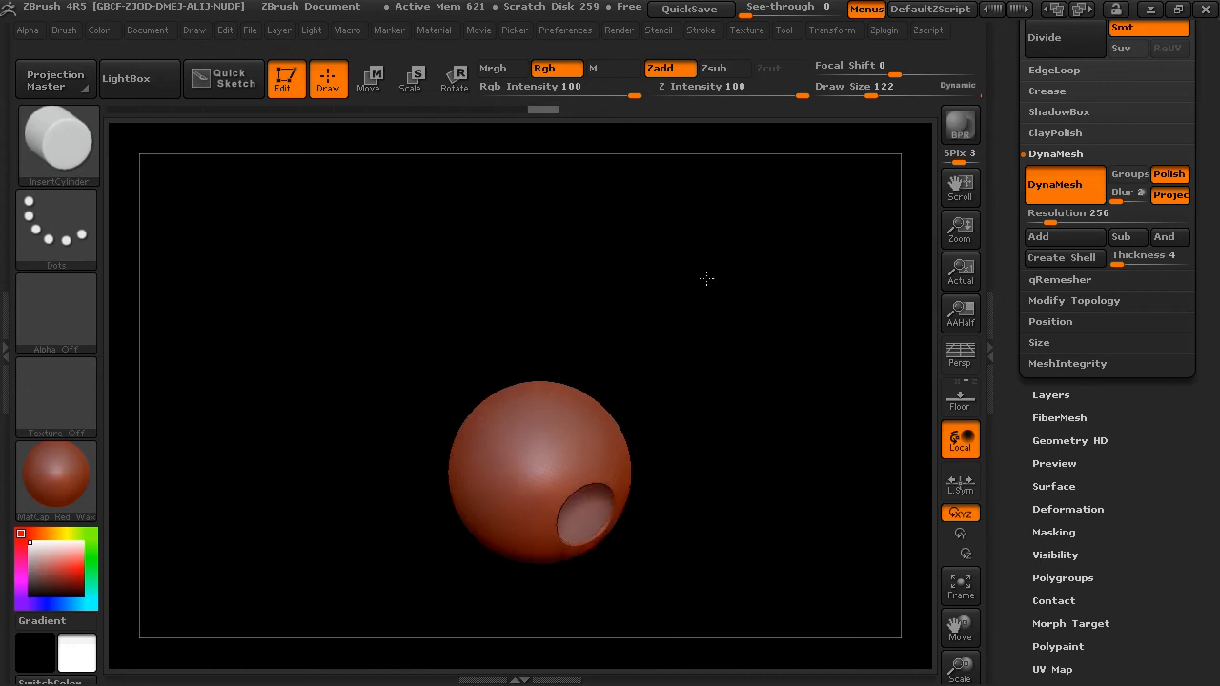
click(1068, 189)
alt+drag(785, 333, 839, 251)
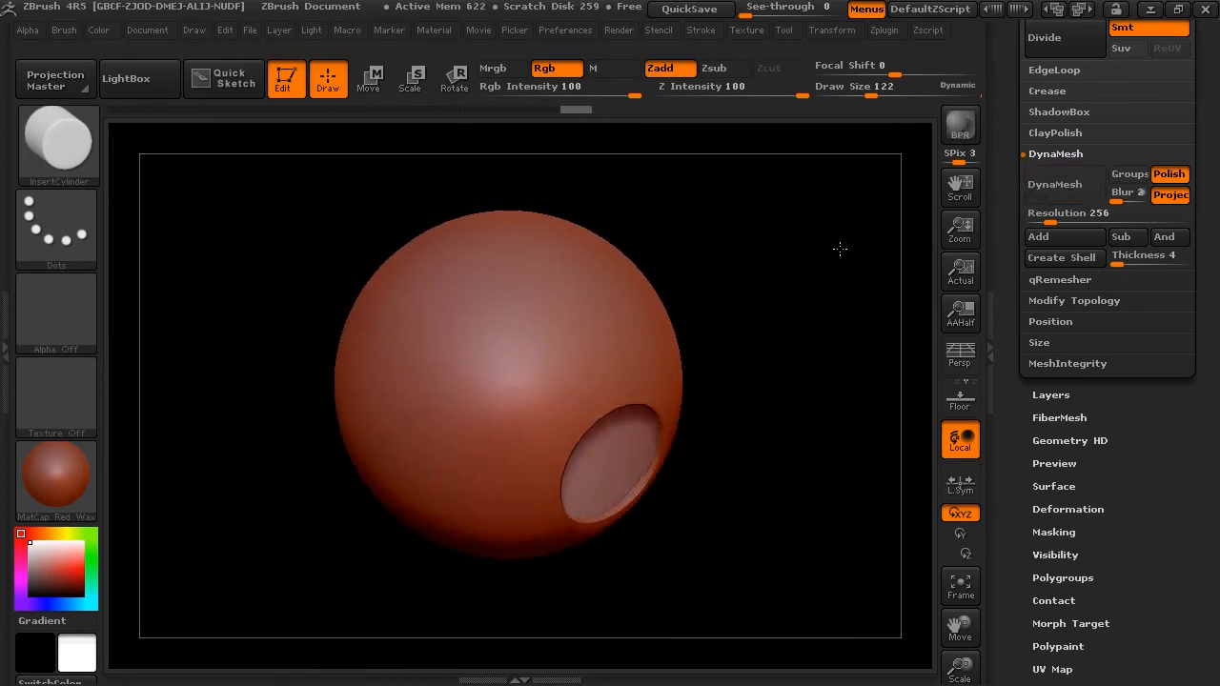
- Display the polyframe, examine the polygon distribution around the sphere's opening and hide the polyframe again
click(885, 34)
click(832, 30)
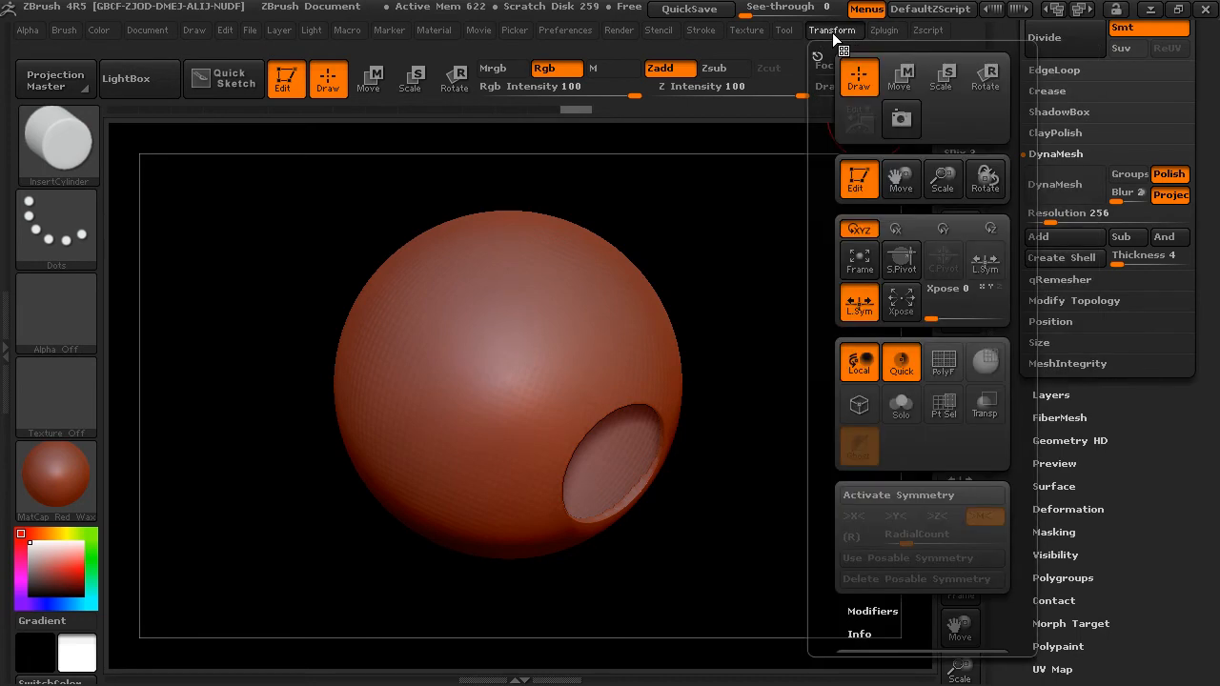
click(944, 362)
alt+drag(783, 282, 697, 276)
mouse_move(825, 262)
mouse_down()
mouse_move(733, 210)
mouse_move(814, 255)
mouse_up()
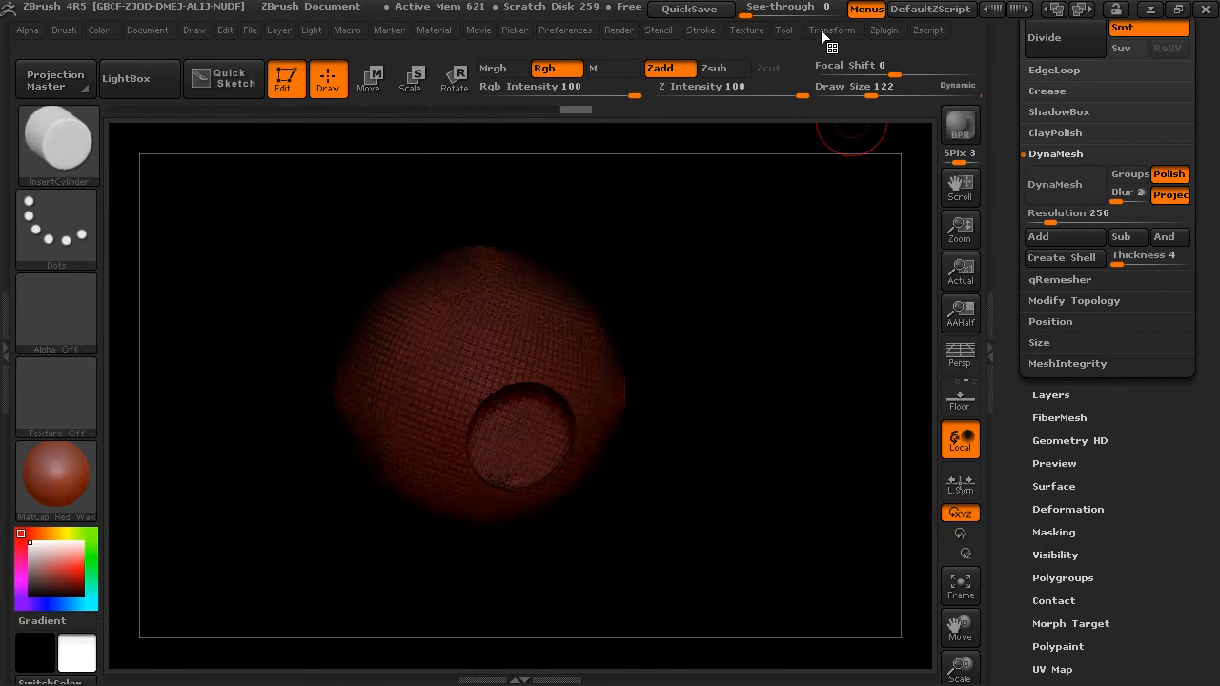
click(822, 31)
click(944, 362)
drag(755, 292, 826, 302)
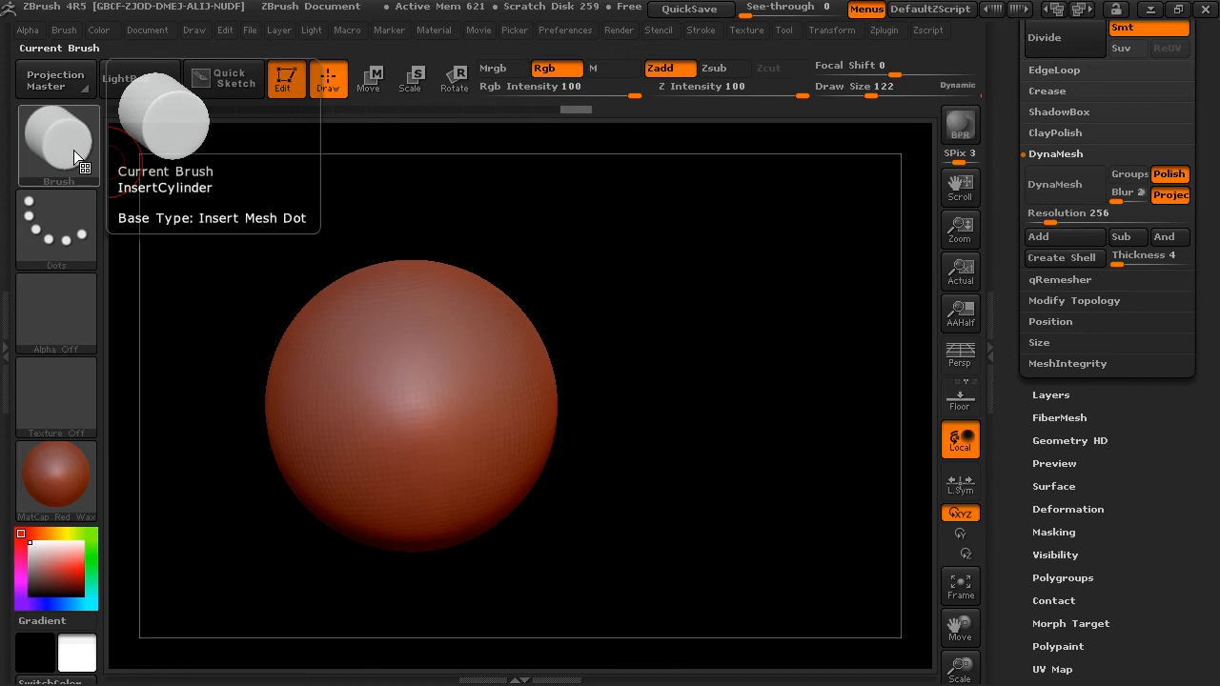
drag(662, 377, 667, 354)
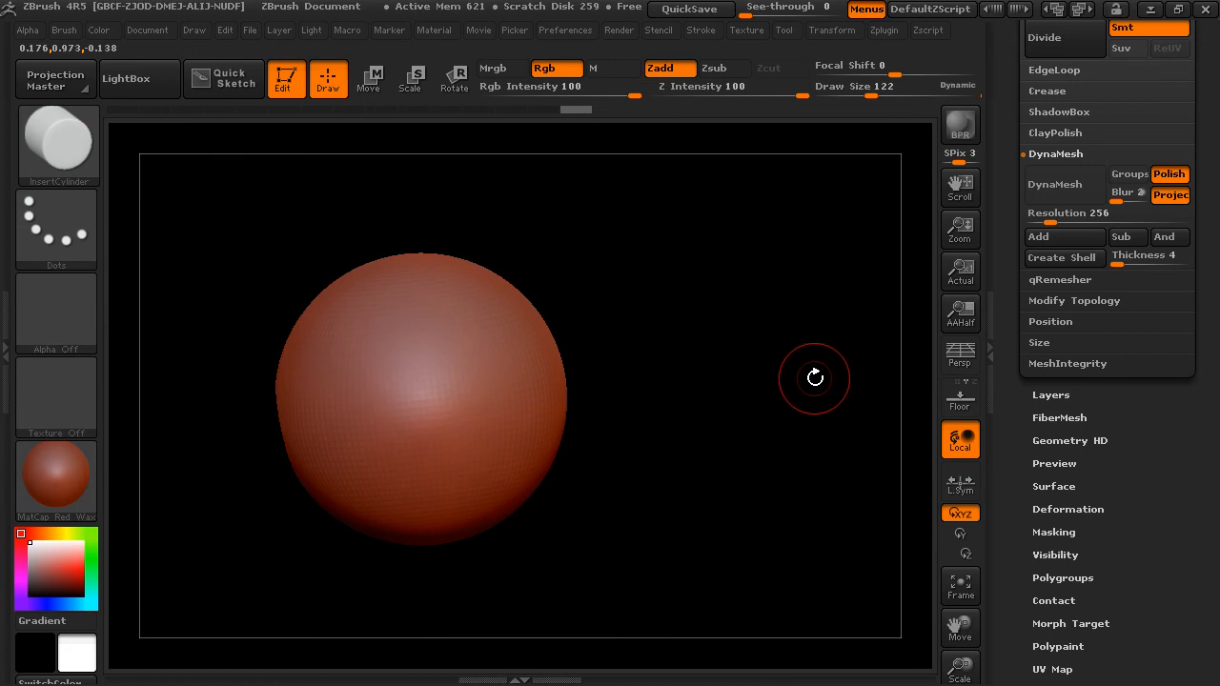
alt+drag(697, 327, 769, 319)
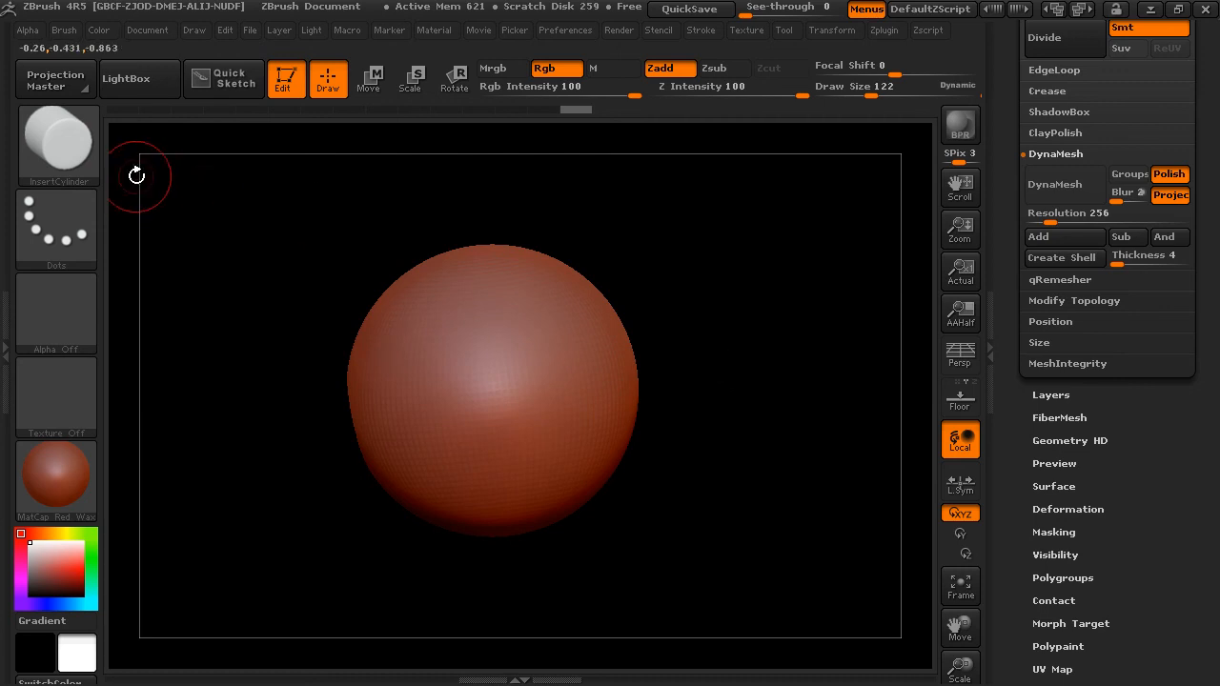
mouse_move(87, 161)
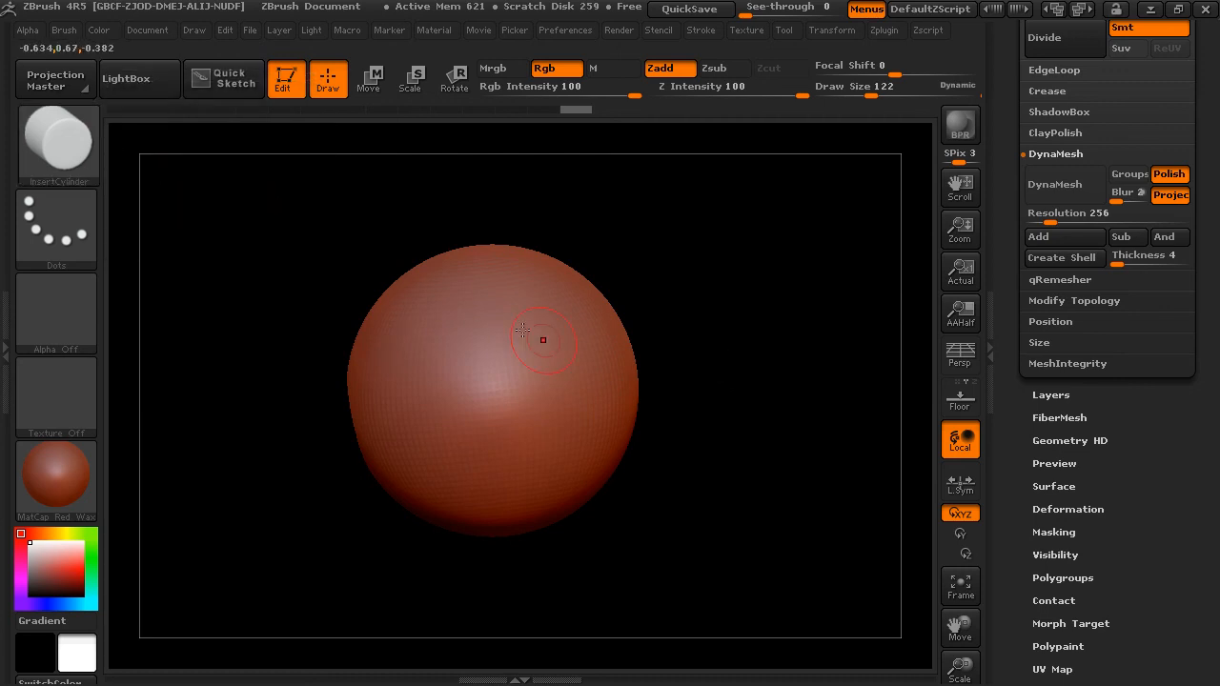